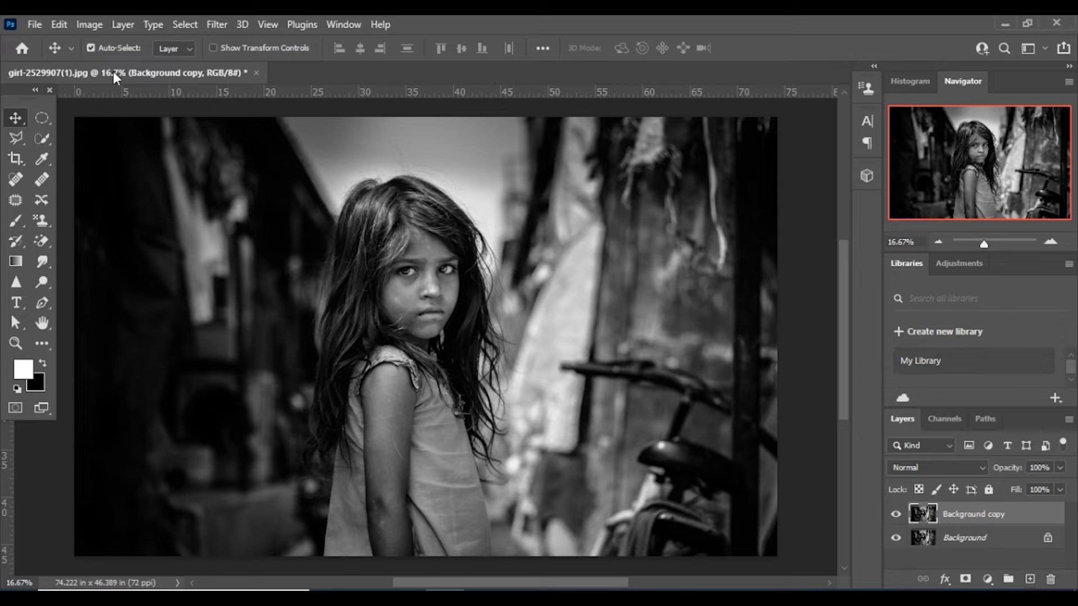
- Set up the Brush tool with a size of 56 px and 100% hardness
{"action": "left_click", "coordinate": [15, 222]}
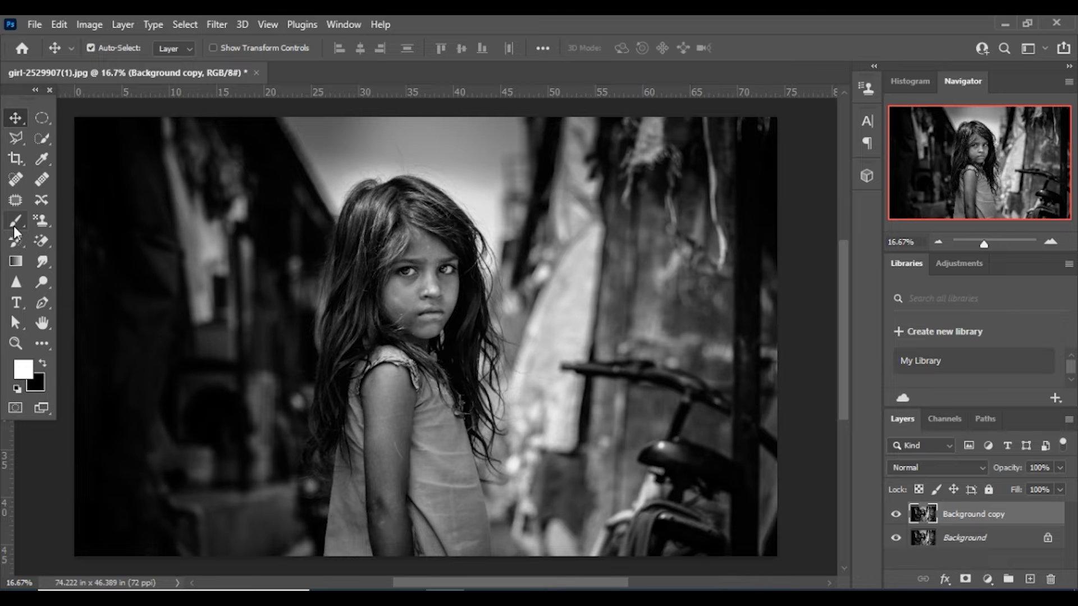
{"action": "left_click", "coordinate": [14, 225]}
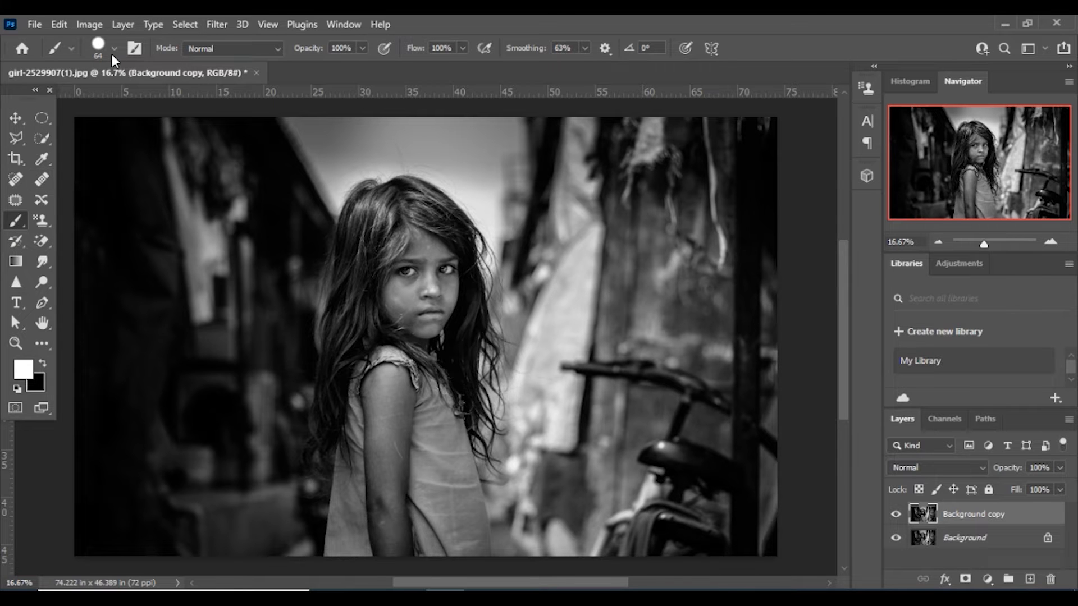
{"action": "left_click", "coordinate": [113, 49]}
{"action": "left_click", "coordinate": [116, 99]}
{"action": "key", "text": "Tab"}
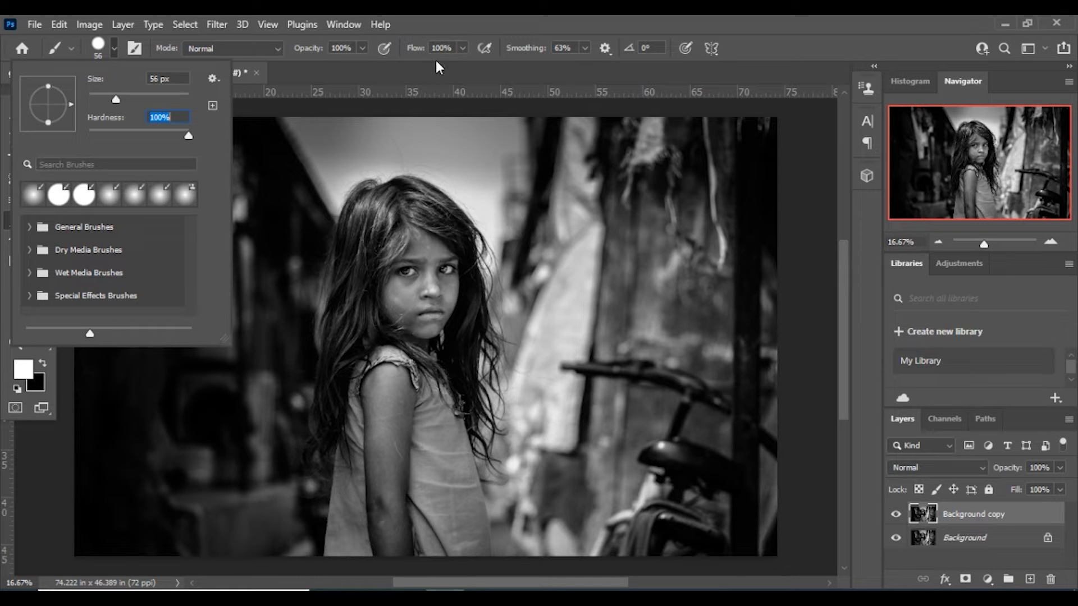
{"action": "key", "text": "Return"}
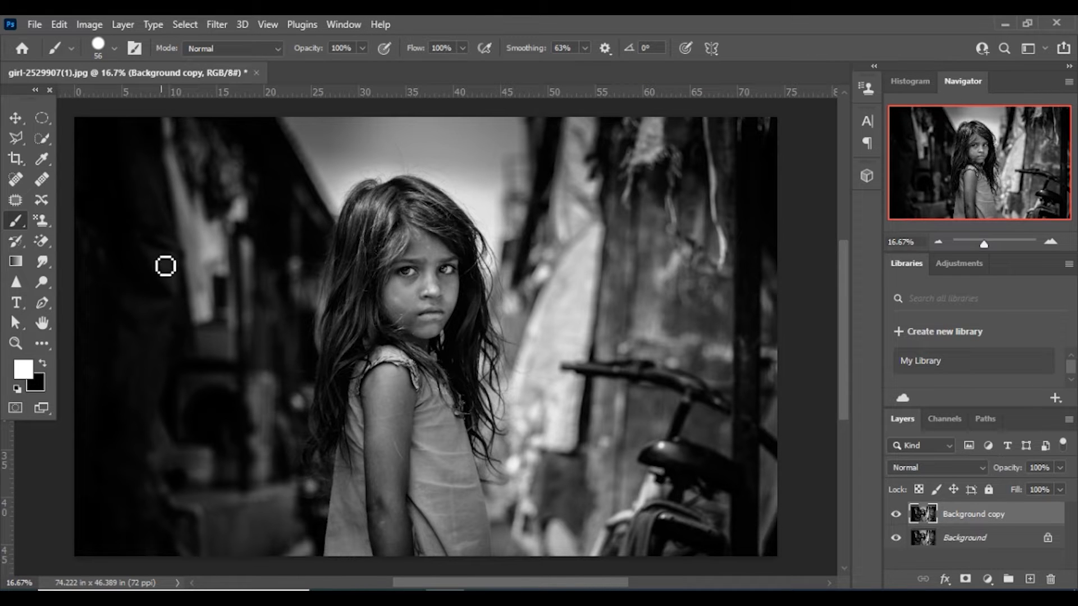
- Draw a closed triangular path with the Pen tool across the girl's face and torso, pointing toward the bicycle
{"action": "left_click", "coordinate": [42, 305]}
{"action": "left_click", "coordinate": [265, 223]}
{"action": "left_click", "coordinate": [584, 321]}
{"action": "left_click", "coordinate": [300, 489]}
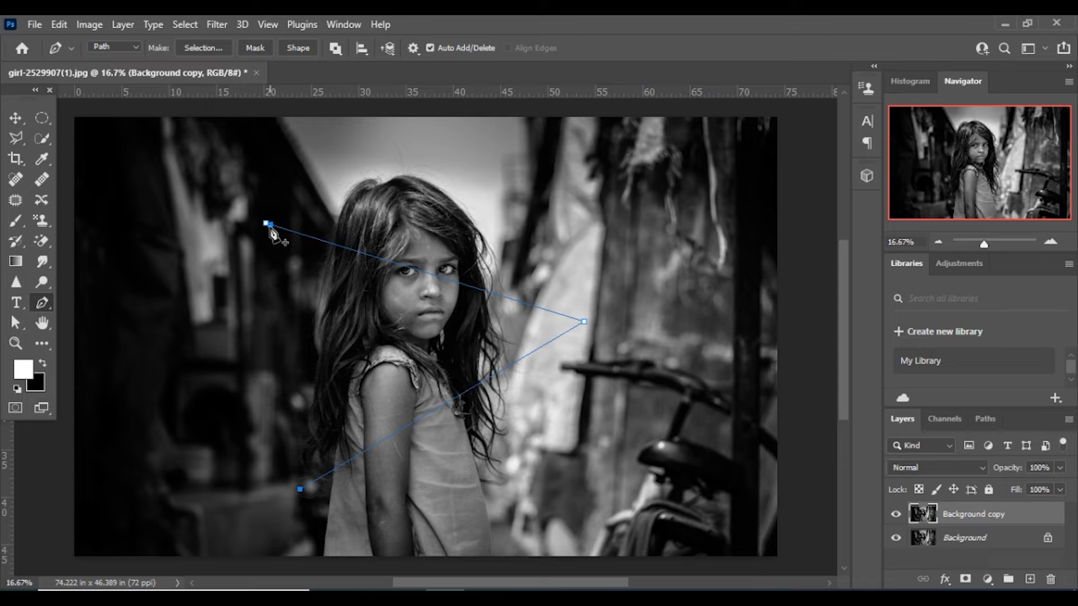
{"action": "left_click", "coordinate": [267, 225]}
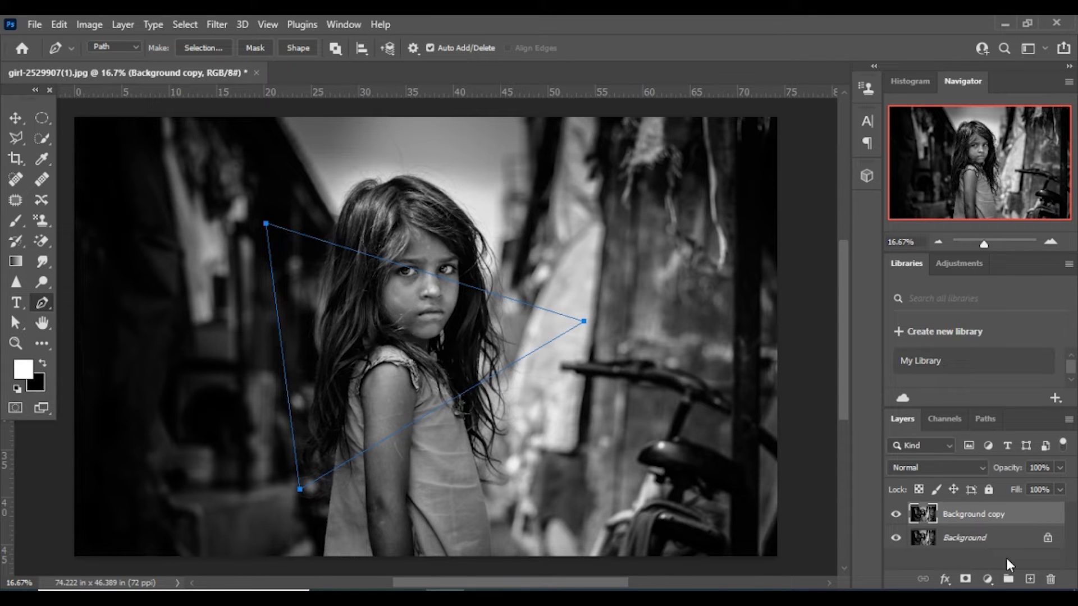
- Add a new layer and stroke the triangular path on it with the Brush, without simulated pressure
{"action": "left_click", "coordinate": [1029, 579]}
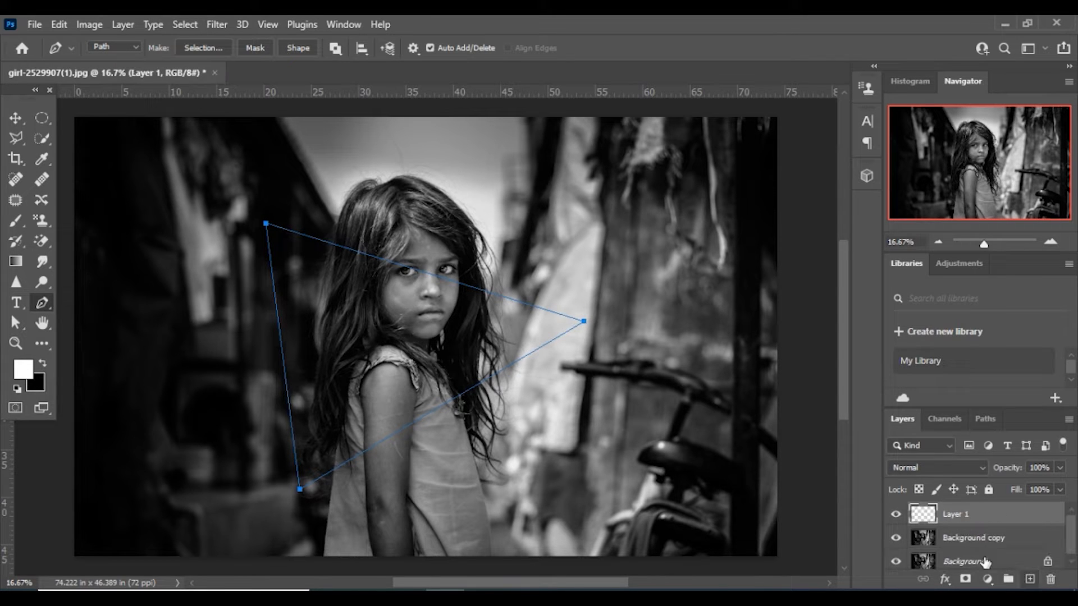
{"action": "right_click", "coordinate": [425, 274]}
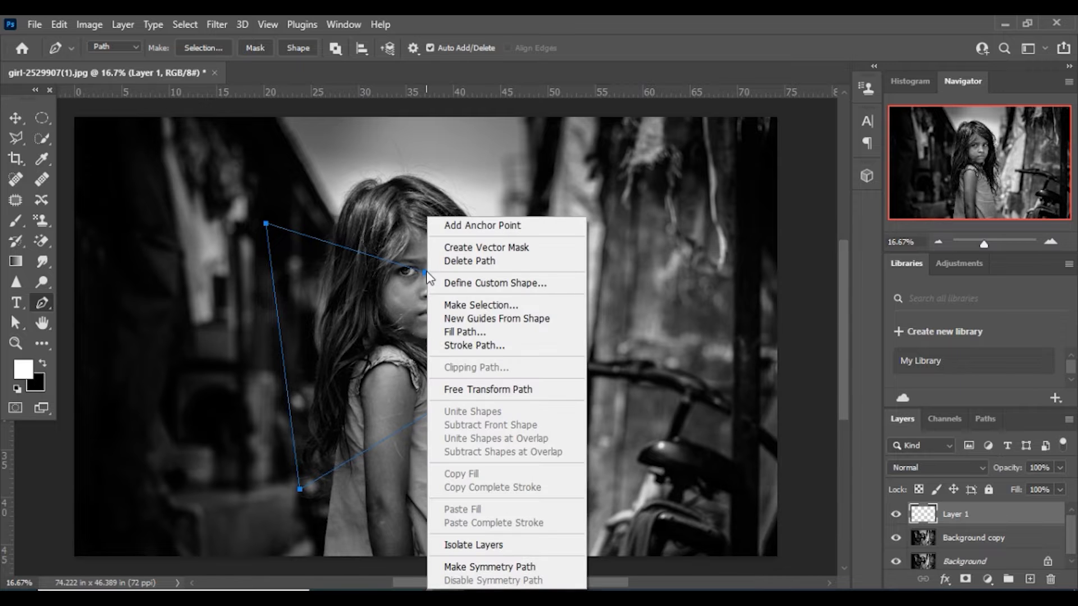
{"action": "left_click", "coordinate": [471, 345]}
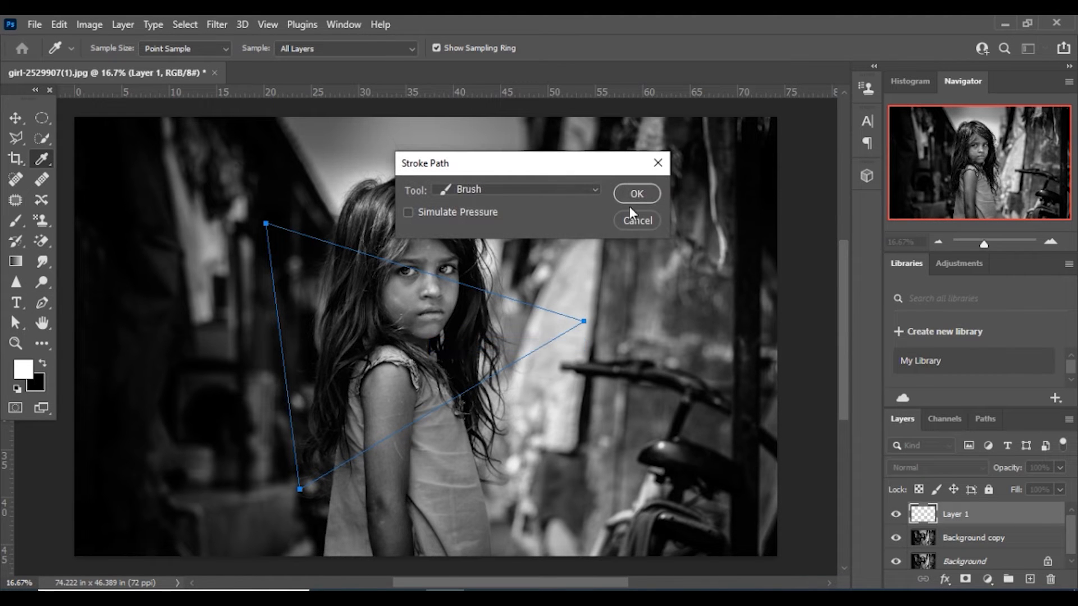
{"action": "left_click", "coordinate": [636, 194]}
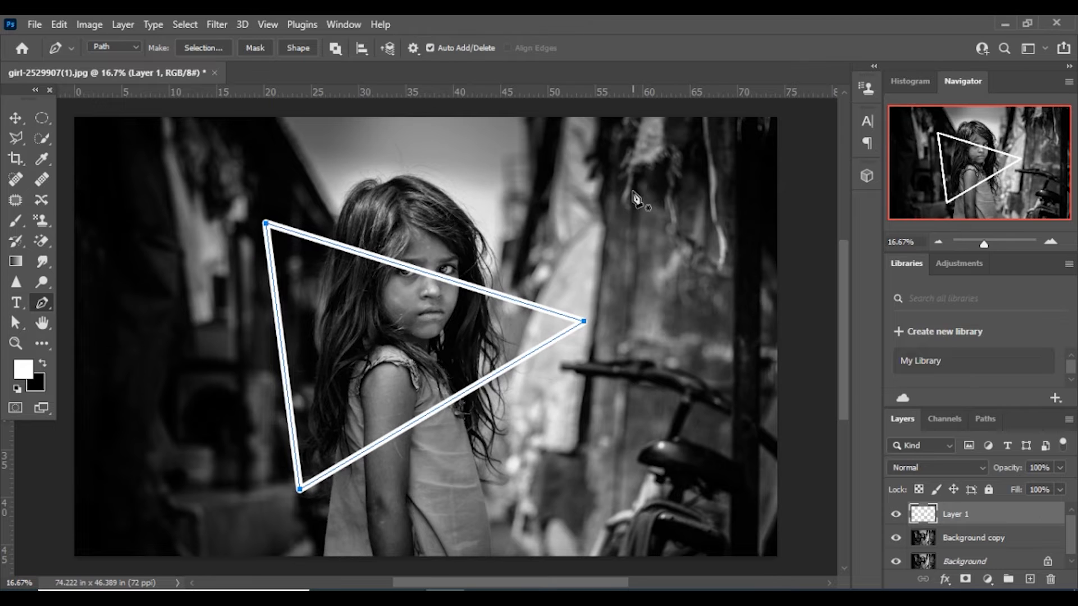
- Apply a Color Overlay to the triangle's layer in magenta #e507ed
{"action": "double_click", "coordinate": [1045, 515]}
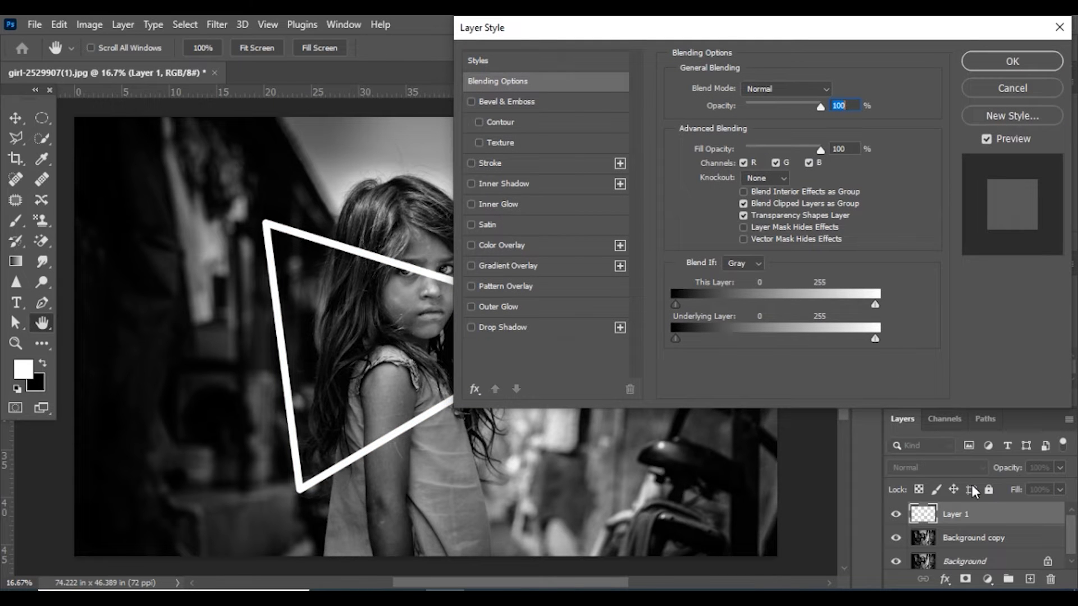
{"action": "left_click", "coordinate": [471, 244]}
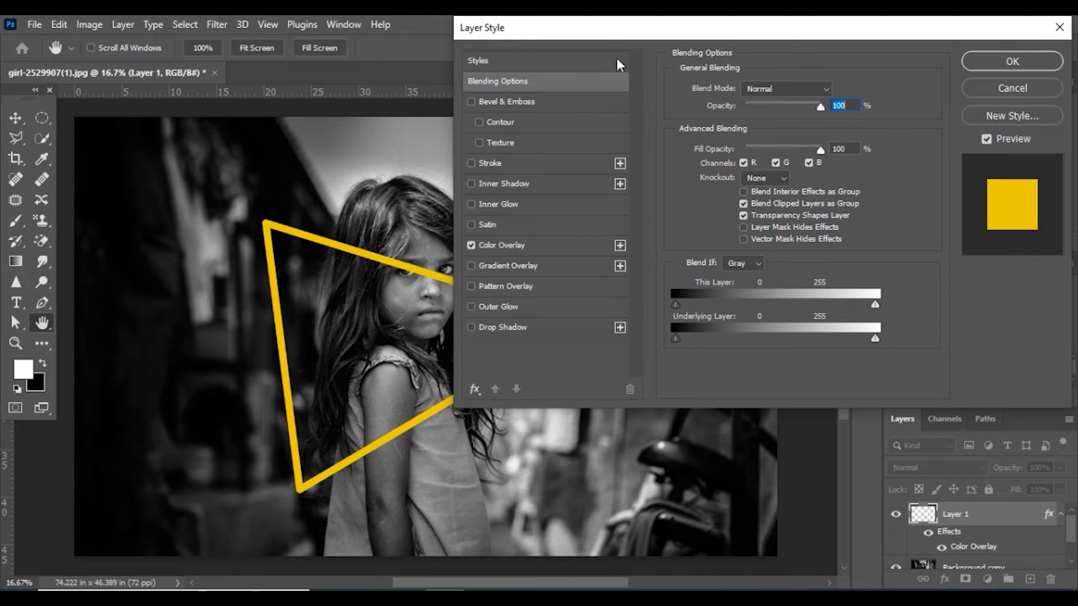
{"action": "left_click", "coordinate": [591, 245]}
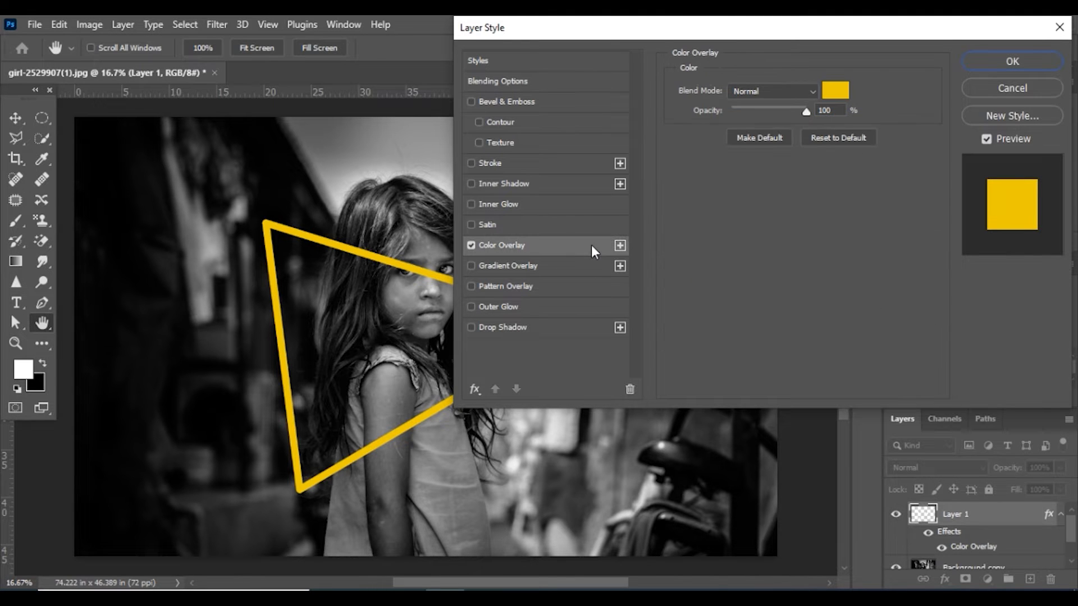
{"action": "left_click", "coordinate": [835, 89]}
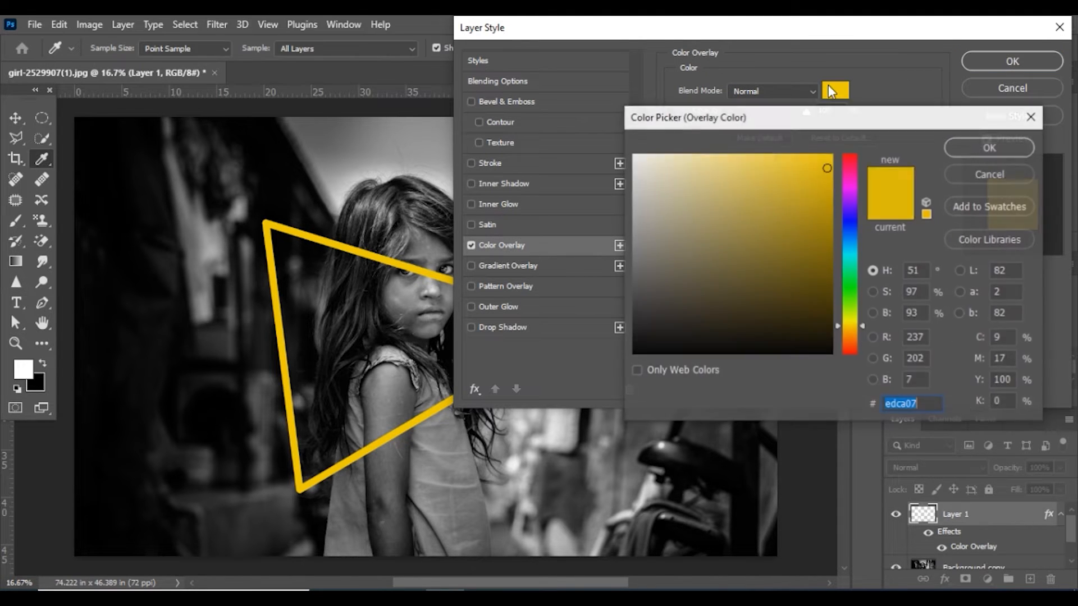
{"action": "mouse_move", "coordinate": [851, 193]}
{"action": "left_mouse_down"}
{"action": "mouse_move", "coordinate": [853, 170]}
{"action": "mouse_move", "coordinate": [850, 187]}
{"action": "left_mouse_up"}
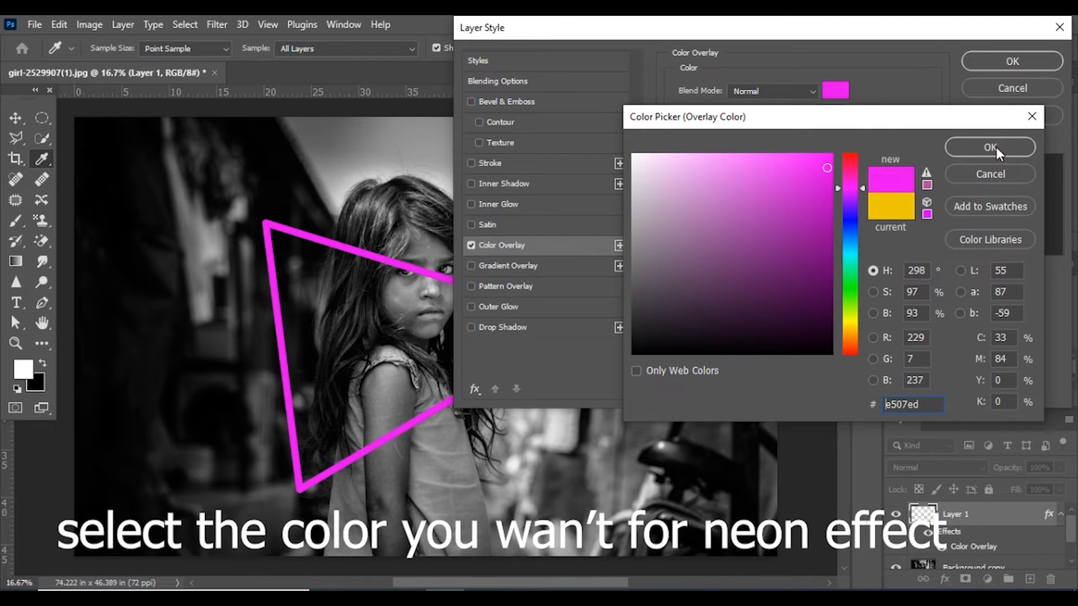
{"action": "left_click", "coordinate": [995, 147]}
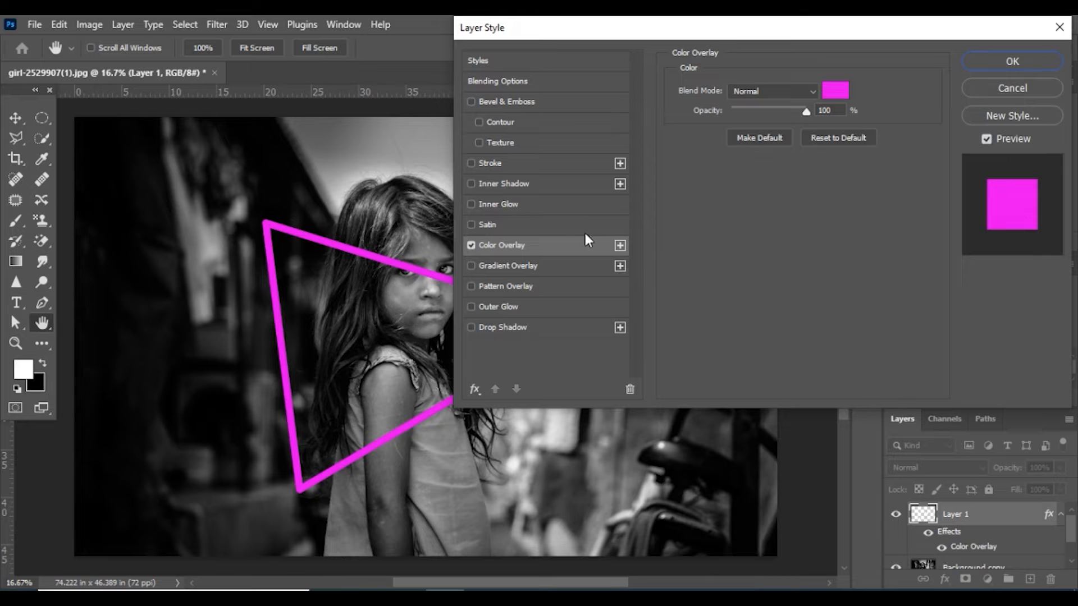
- Add a white Inner Glow with Center source to the triangle's layer and set its opacity to 100%
{"action": "left_click", "coordinate": [470, 204]}
{"action": "left_click", "coordinate": [534, 200]}
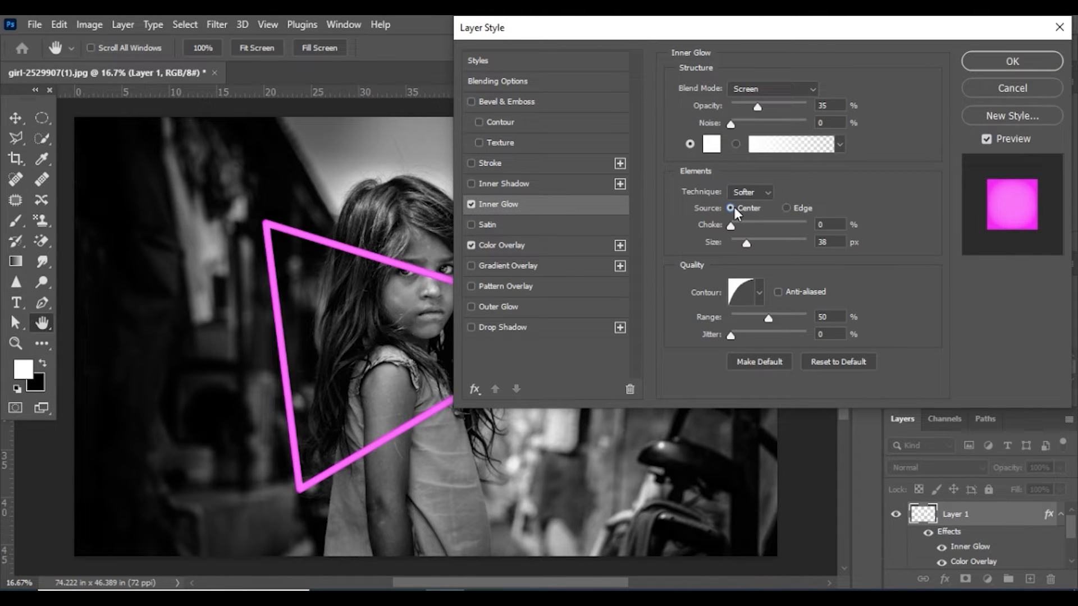
{"action": "left_click", "coordinate": [759, 295]}
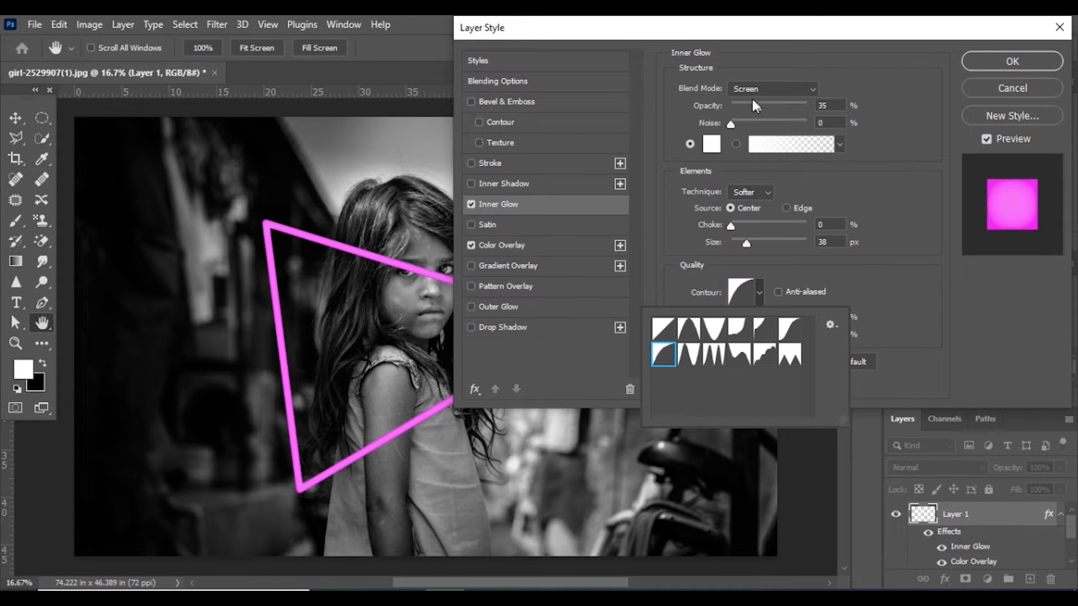
{"action": "left_click_drag", "start_coordinate": [759, 108], "coordinate": [813, 103]}
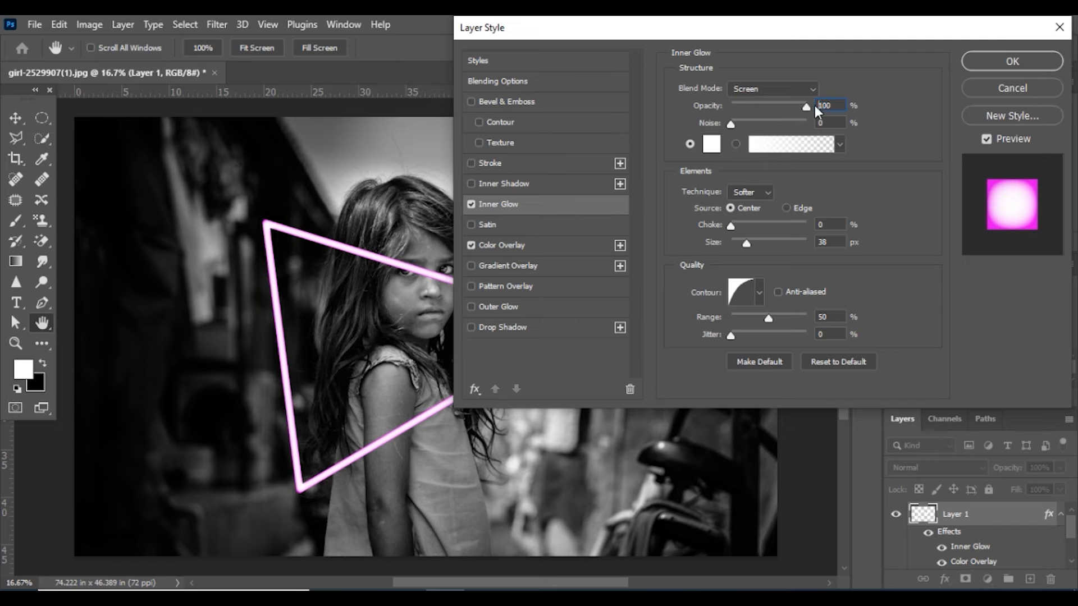
- Add an Outer Glow to the triangle's layer in pink #f307cf with Linear Dodge (Add) blending and a 56% range
{"action": "left_click", "coordinate": [497, 81]}
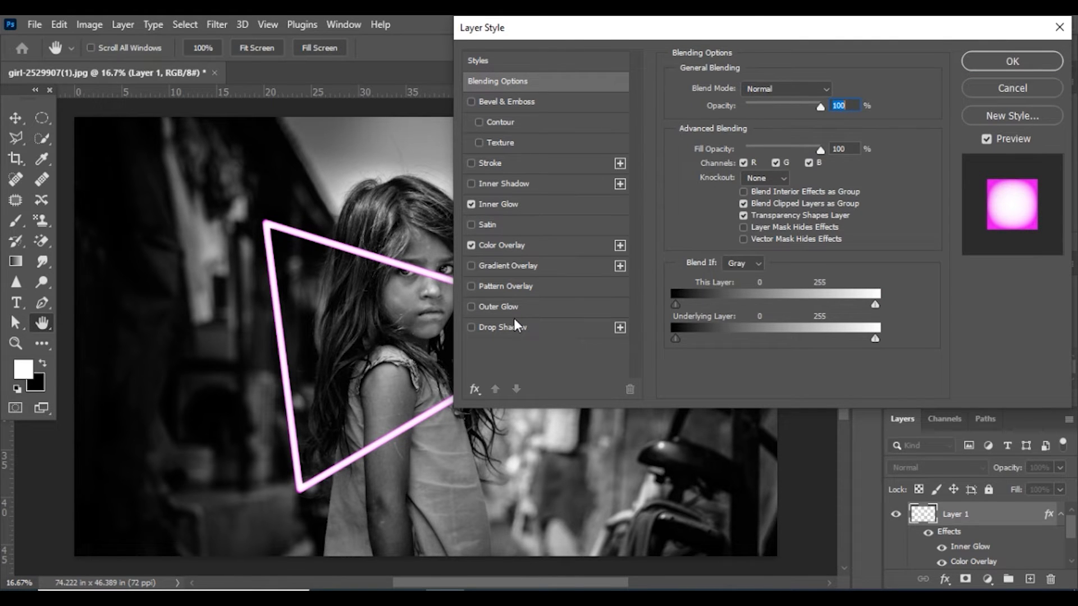
{"action": "left_click", "coordinate": [469, 307]}
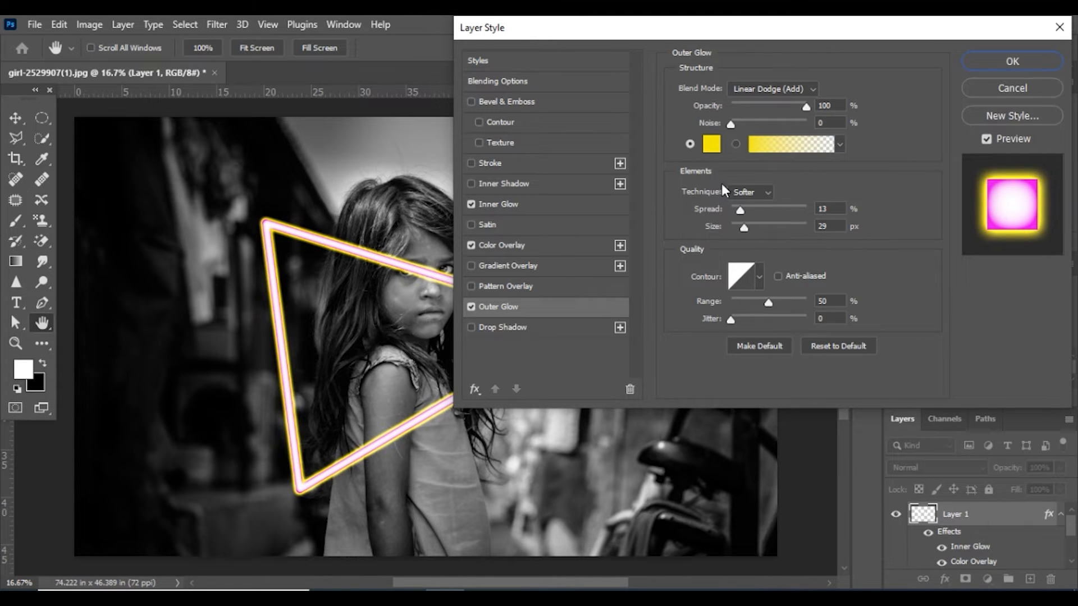
{"action": "left_click", "coordinate": [711, 144]}
{"action": "mouse_move", "coordinate": [850, 183]}
{"action": "left_mouse_down"}
{"action": "mouse_move", "coordinate": [835, 199]}
{"action": "mouse_move", "coordinate": [858, 182]}
{"action": "left_mouse_up"}
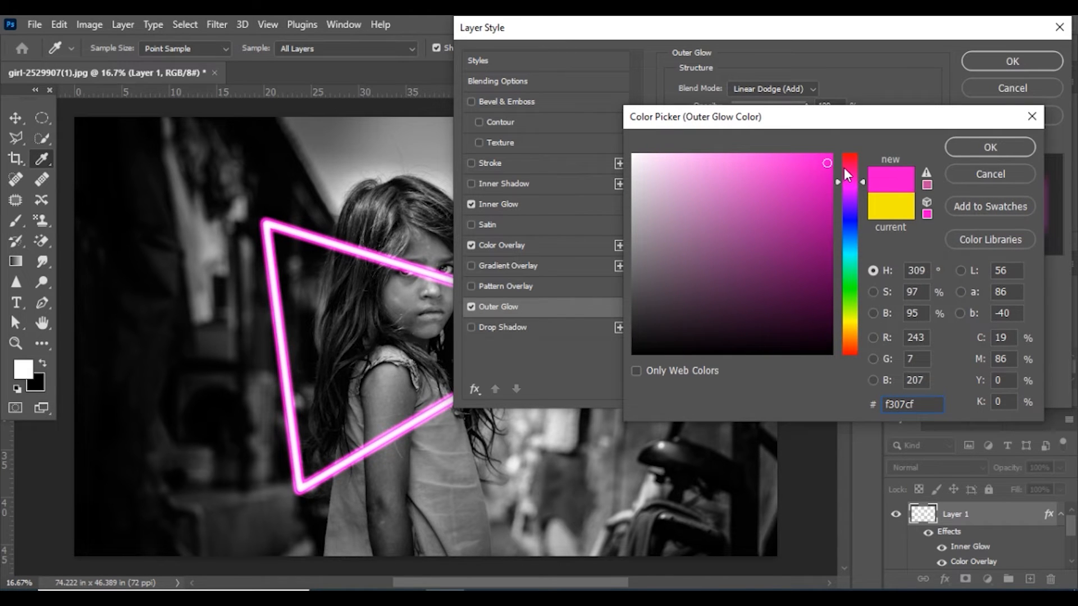
{"action": "left_click", "coordinate": [965, 147]}
{"action": "left_click", "coordinate": [811, 89]}
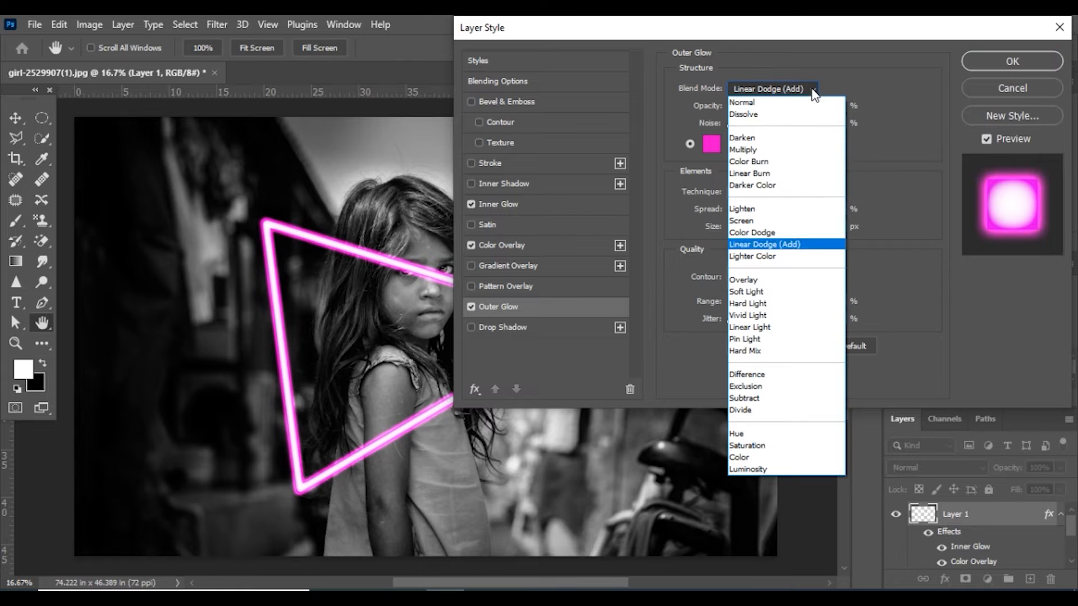
{"action": "left_click", "coordinate": [806, 244]}
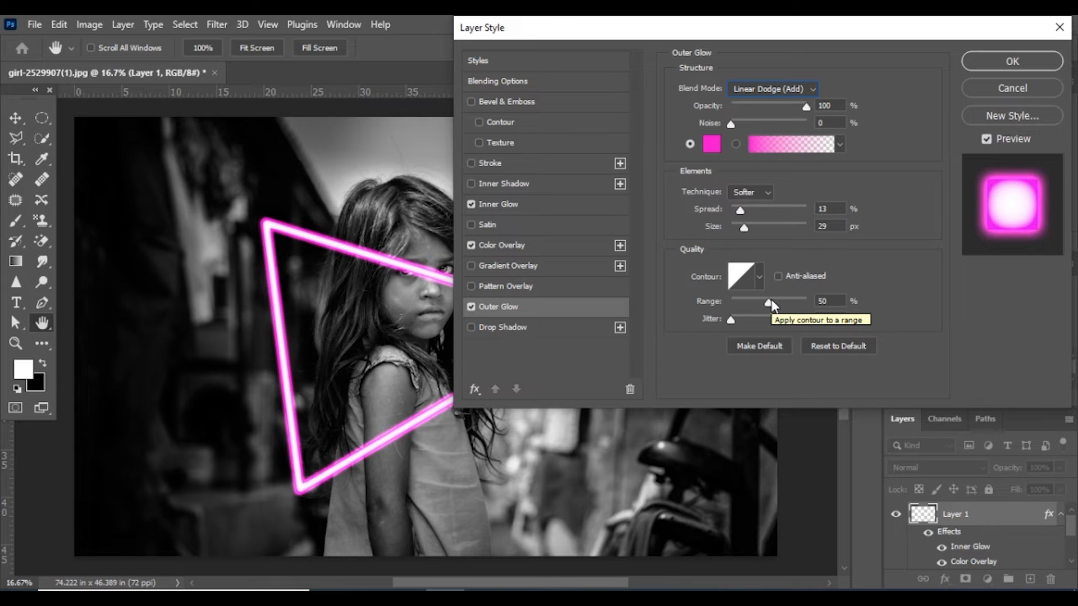
{"action": "mouse_move", "coordinate": [769, 303]}
{"action": "left_mouse_down"}
{"action": "mouse_move", "coordinate": [759, 311]}
{"action": "mouse_move", "coordinate": [772, 311]}
{"action": "left_mouse_up"}
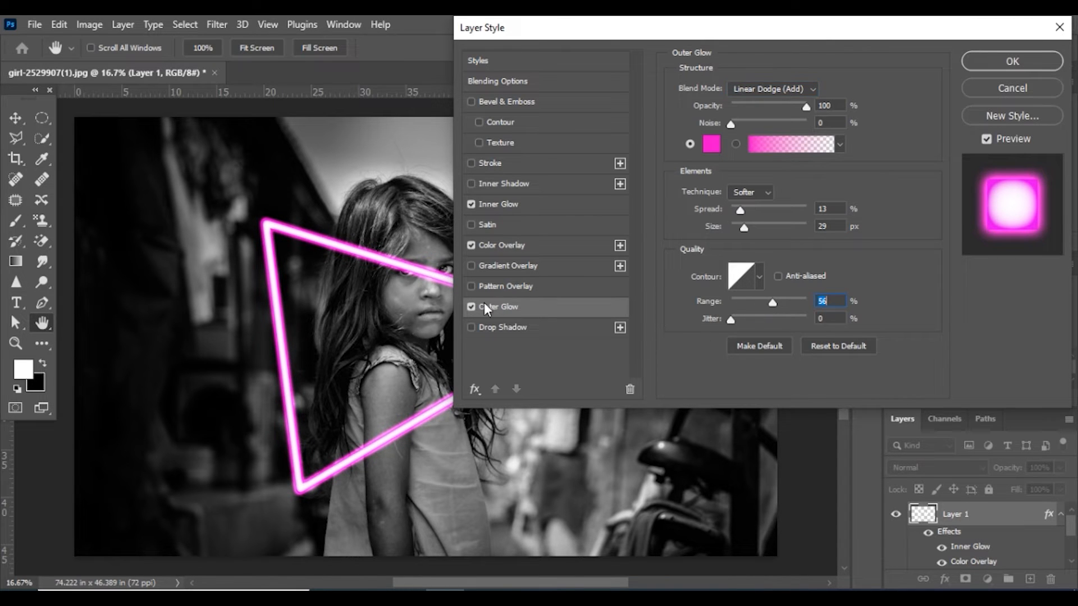
- Add a magenta Drop Shadow with Linear Dodge (Add) blending to the triangle's layer and apply the layer style
{"action": "left_click", "coordinate": [471, 327]}
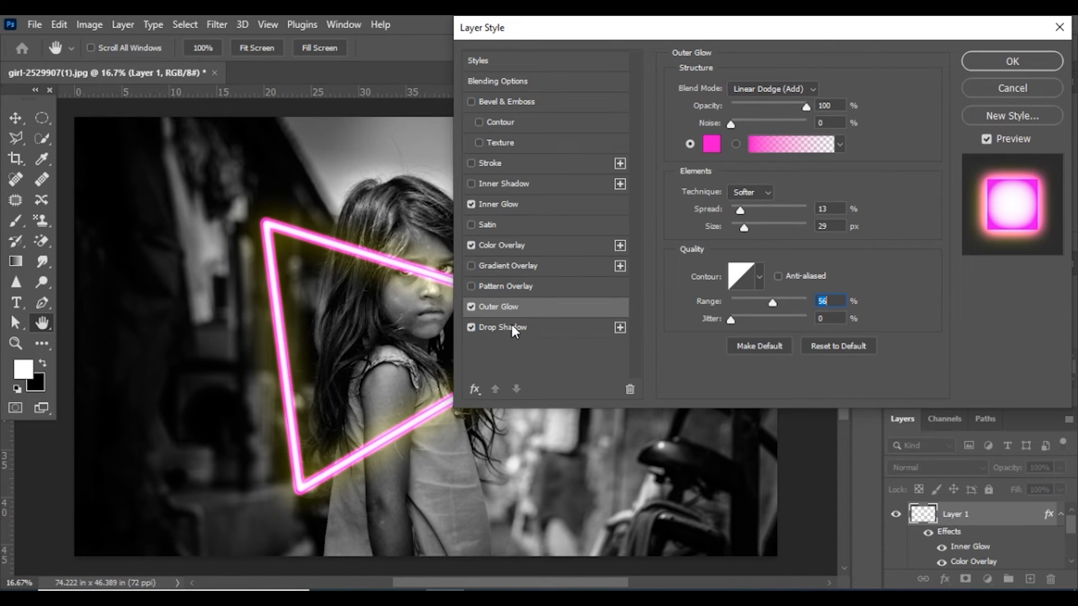
{"action": "left_click", "coordinate": [597, 336]}
{"action": "left_click", "coordinate": [835, 89]}
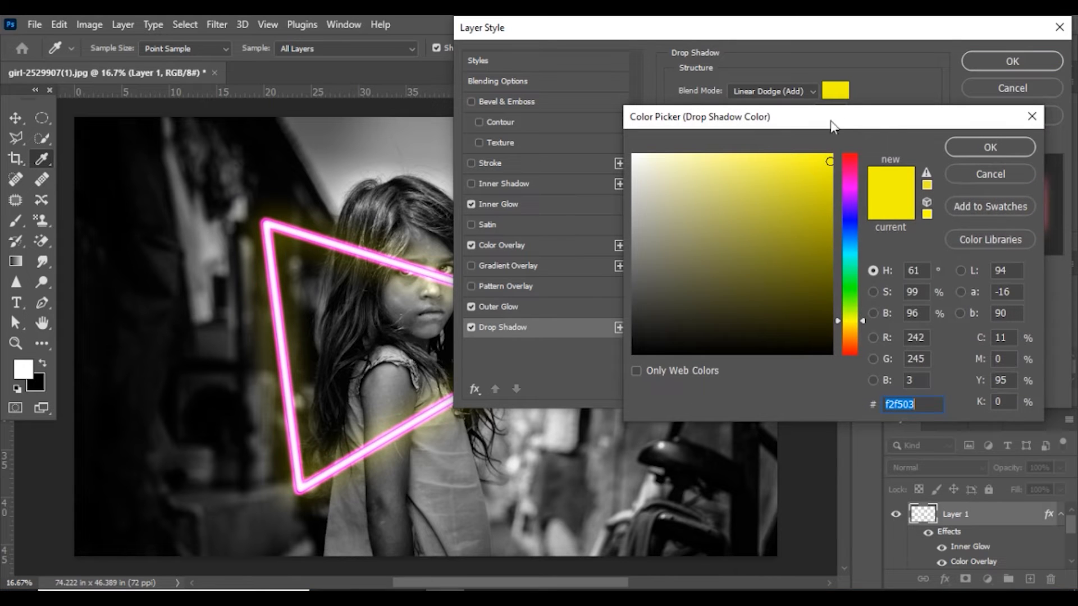
{"action": "left_click", "coordinate": [847, 186]}
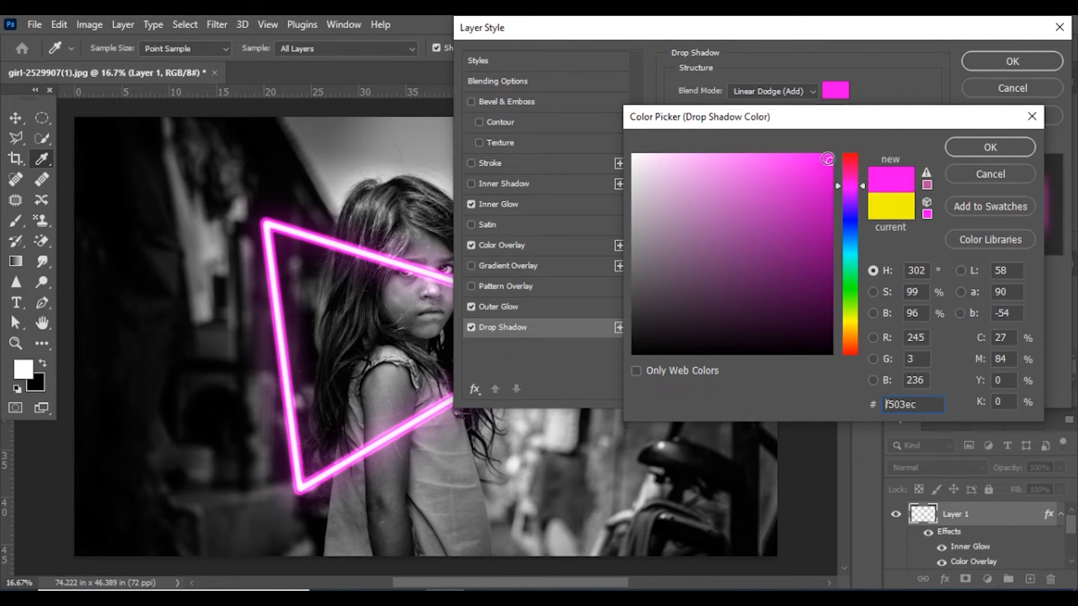
{"action": "left_click", "coordinate": [825, 161]}
{"action": "left_click", "coordinate": [967, 147]}
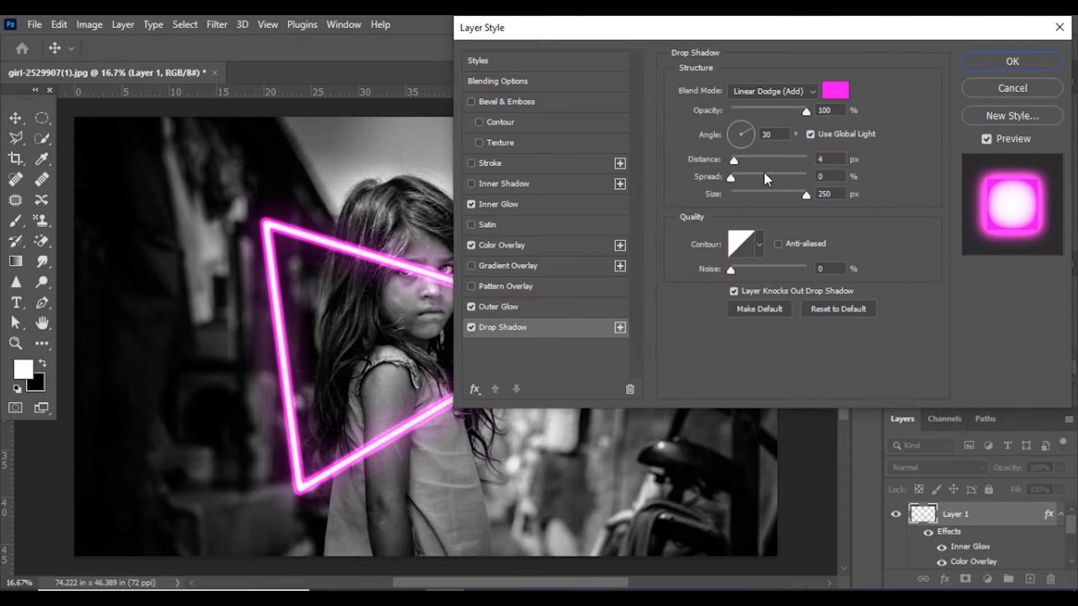
{"action": "left_click", "coordinate": [808, 91]}
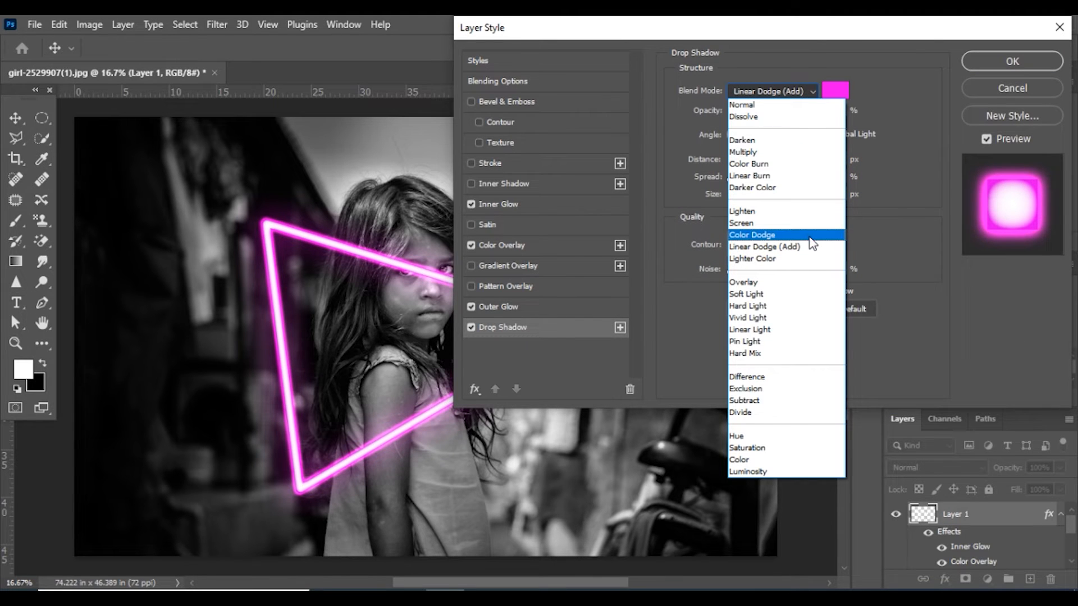
{"action": "left_click", "coordinate": [806, 247]}
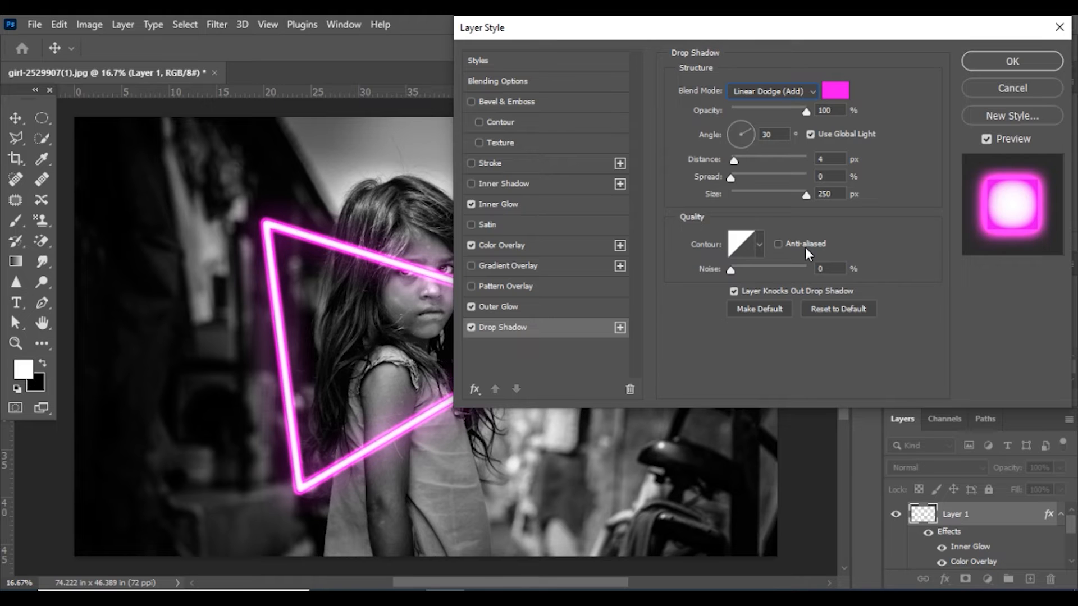
{"action": "left_click", "coordinate": [996, 59]}
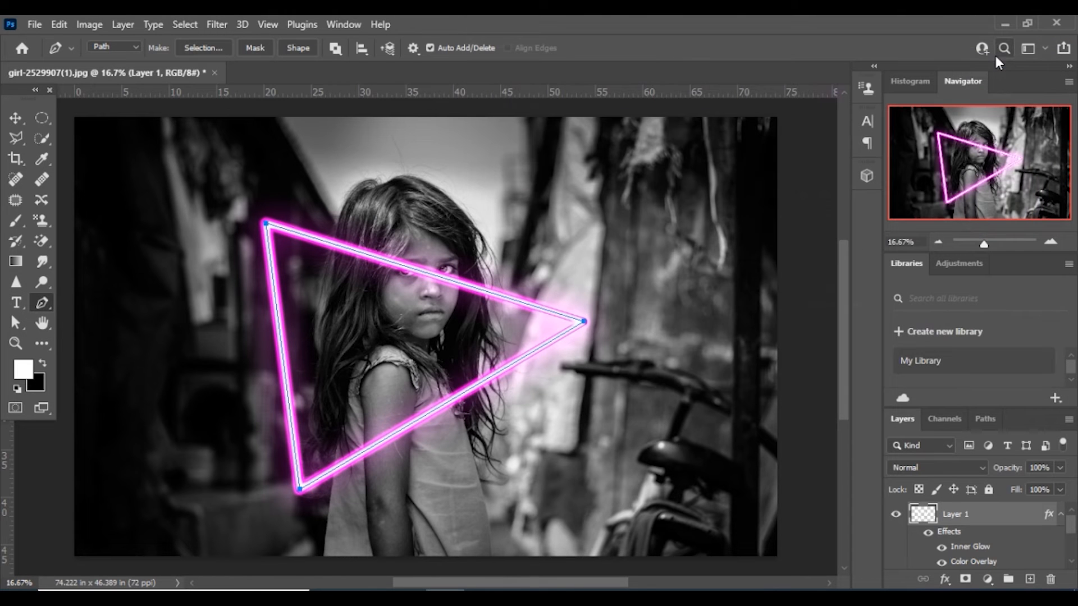
- Set up a soft brush with 0% hardness and a size of 1000 px
{"action": "left_click", "coordinate": [16, 221]}
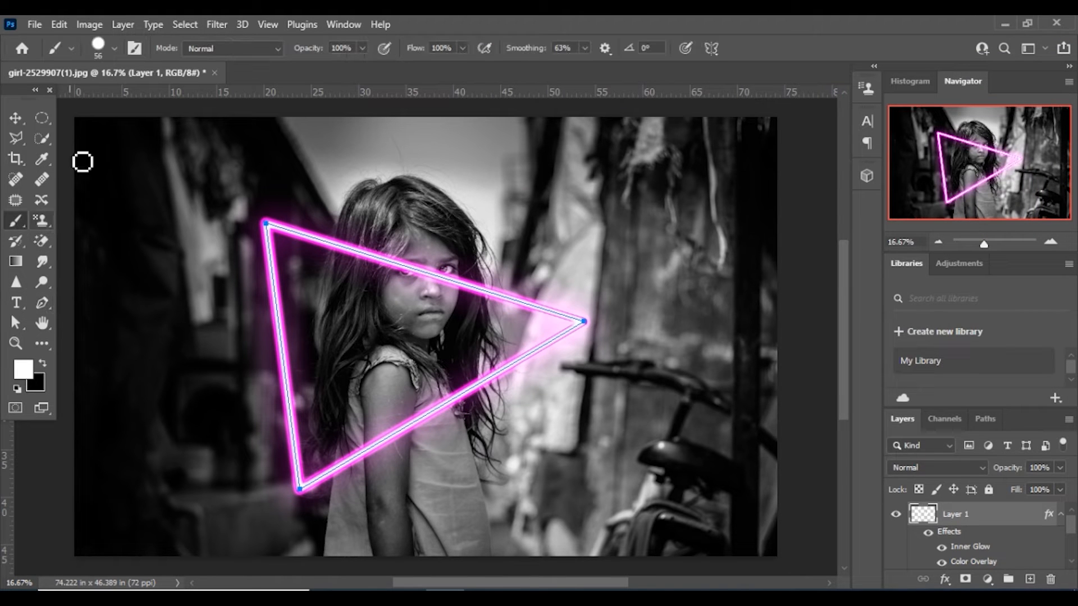
{"action": "left_click", "coordinate": [115, 48]}
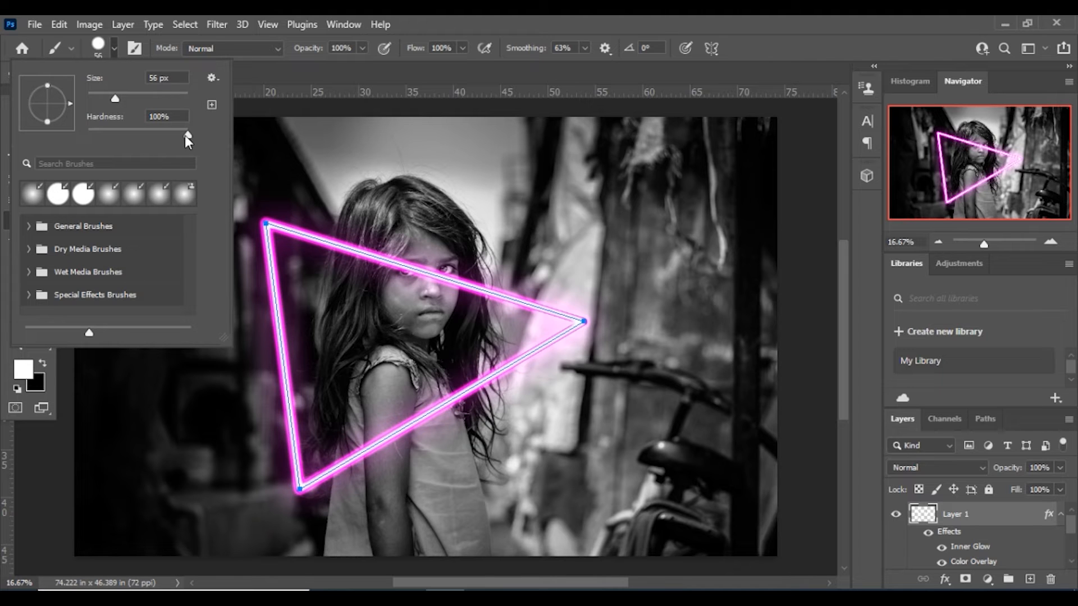
{"action": "left_click_drag", "start_coordinate": [185, 135], "coordinate": [80, 142]}
{"action": "left_click", "coordinate": [159, 77]}
{"action": "type", "text": "100"}
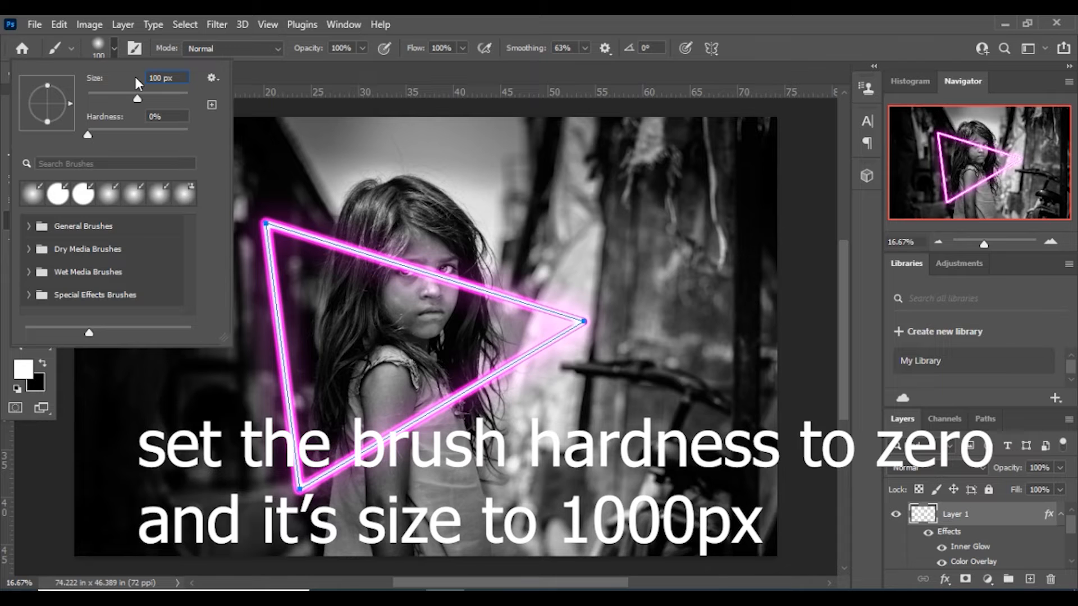
{"action": "type", "text": "0"}
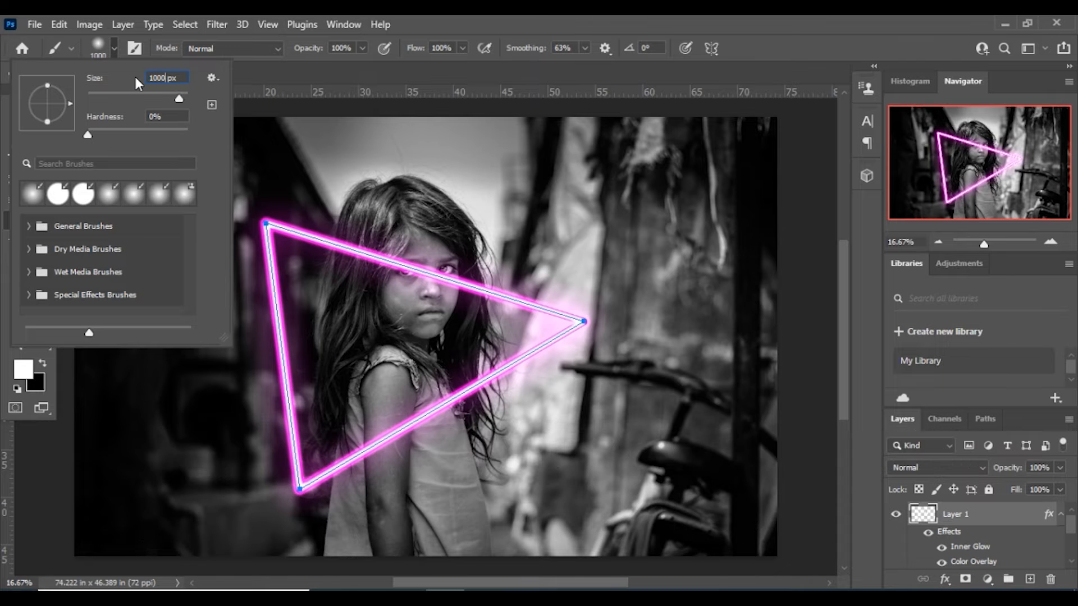
- Set the foreground colour to magenta #ff1fff by sampling the triangle's neon edge
{"action": "left_click", "coordinate": [22, 378]}
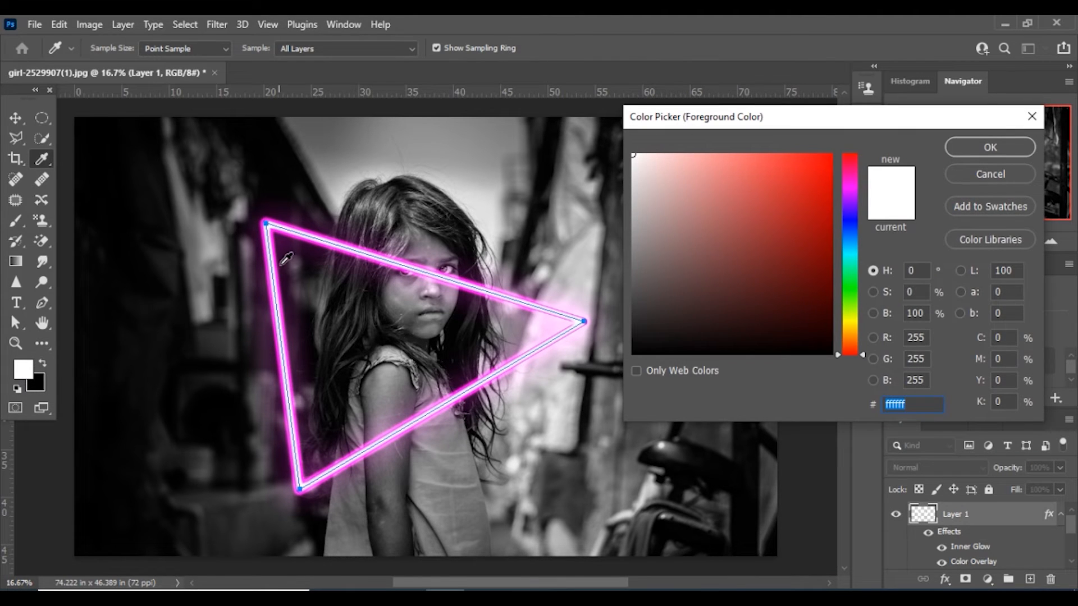
{"action": "left_click", "coordinate": [297, 225]}
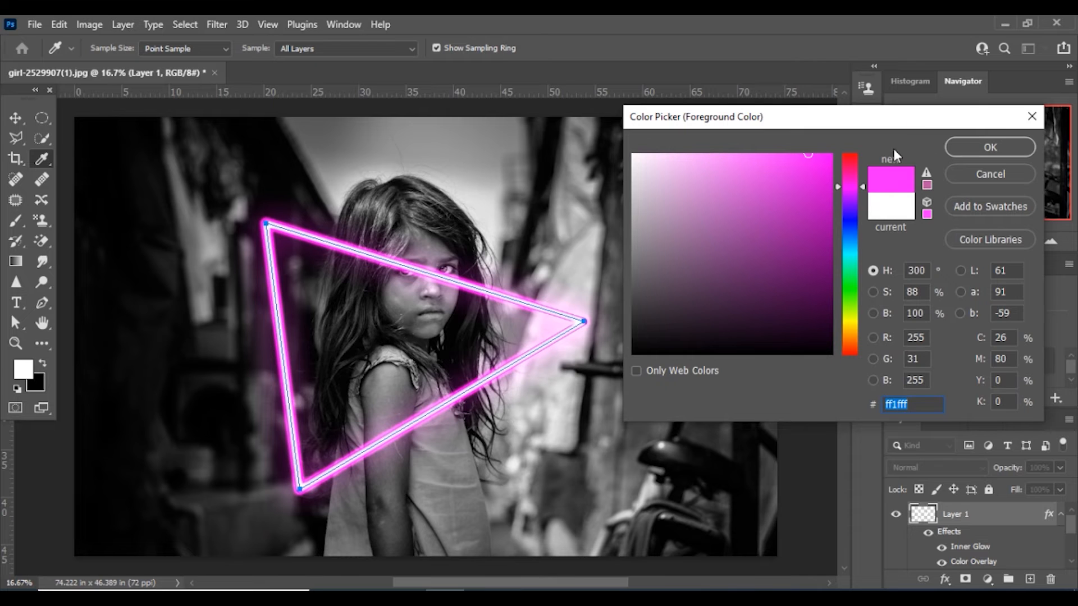
{"action": "left_click", "coordinate": [968, 148]}
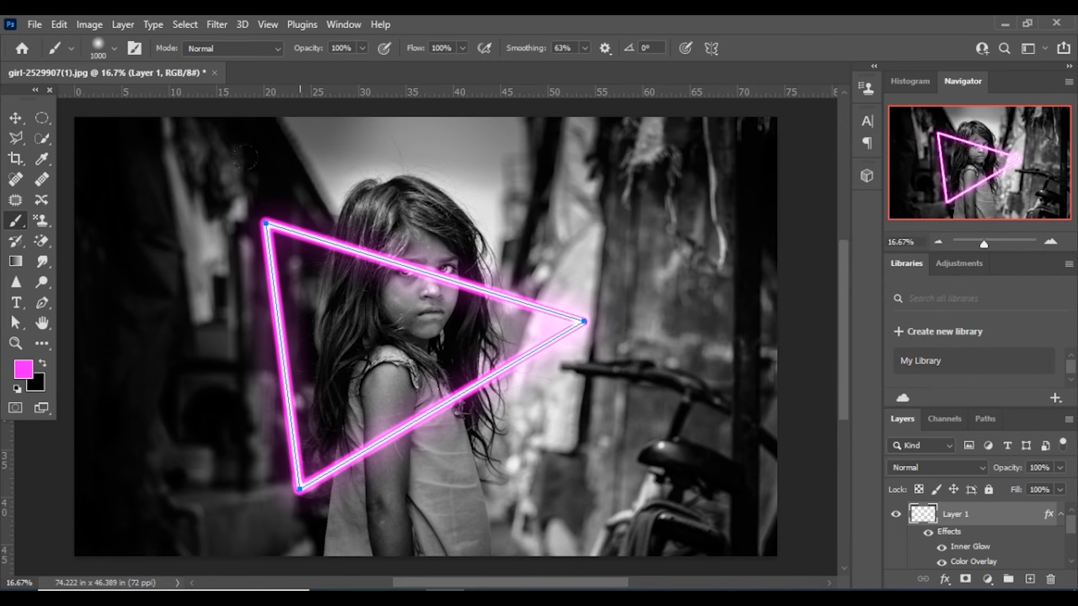
- Retrace the neon triangle with a closed three-point Pen tool path over its corners
{"action": "left_click", "coordinate": [46, 304]}
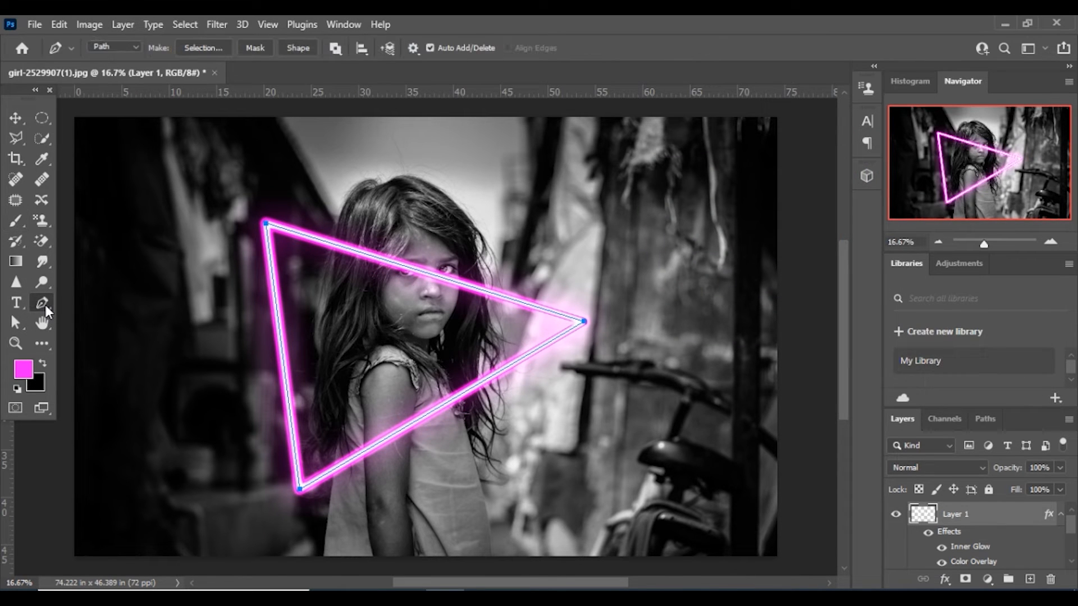
{"action": "left_click", "coordinate": [270, 223]}
{"action": "left_click", "coordinate": [585, 323]}
{"action": "left_click", "coordinate": [302, 486]}
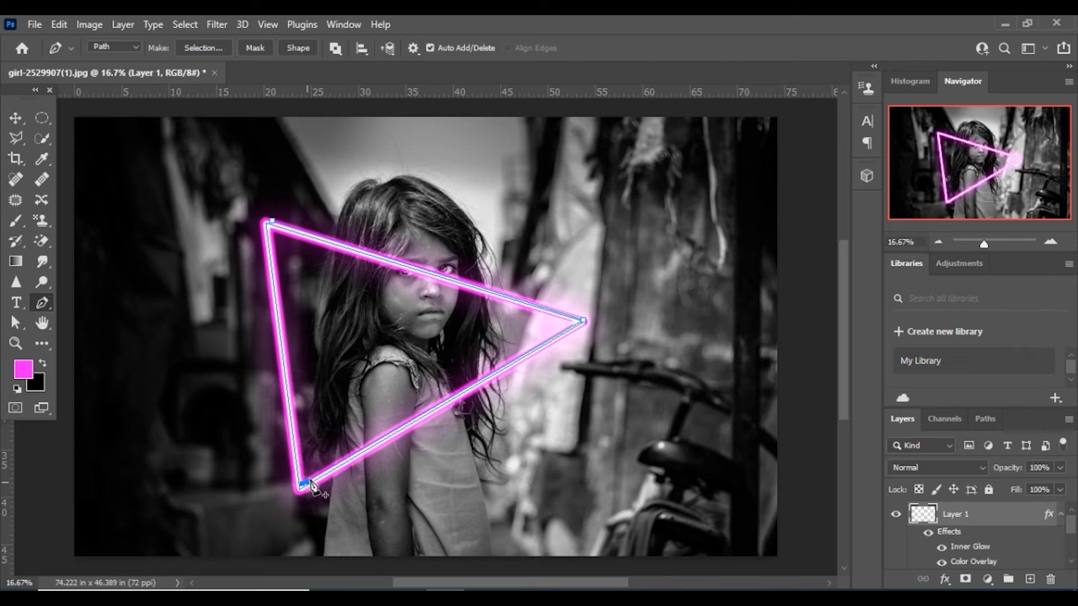
{"action": "left_click", "coordinate": [272, 224]}
- Add a new layer and stroke the triangle path on it with the Brush
{"action": "left_click", "coordinate": [1029, 578]}
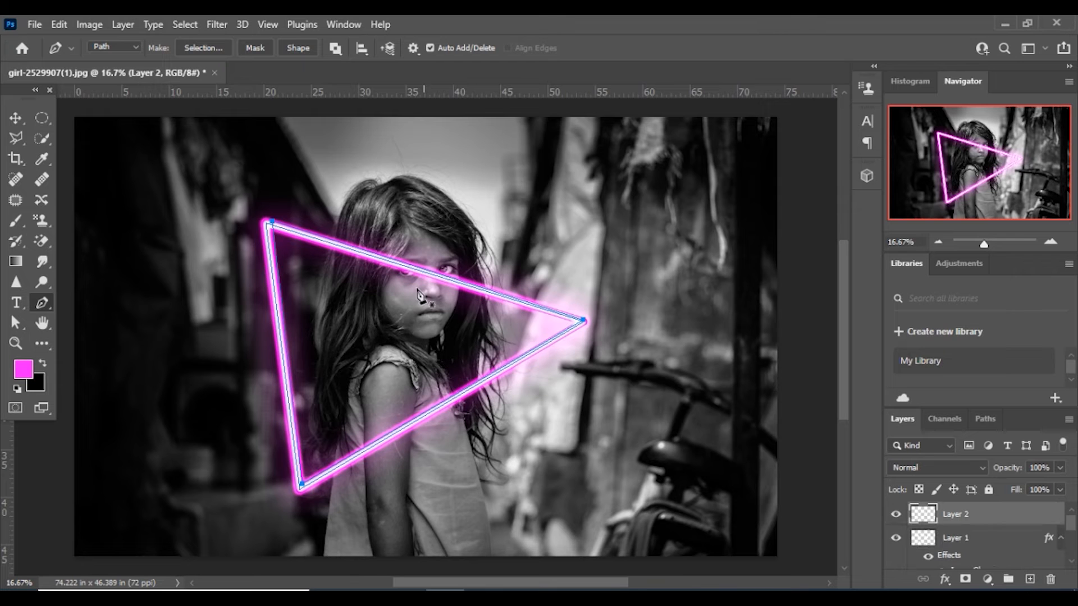
{"action": "right_click", "coordinate": [358, 250]}
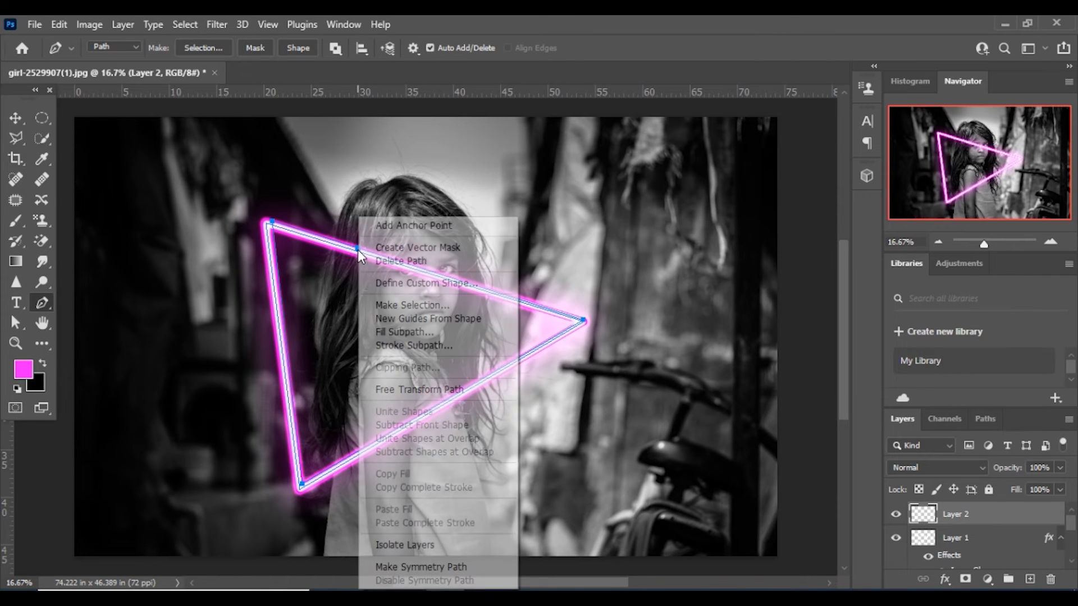
{"action": "left_click", "coordinate": [405, 344]}
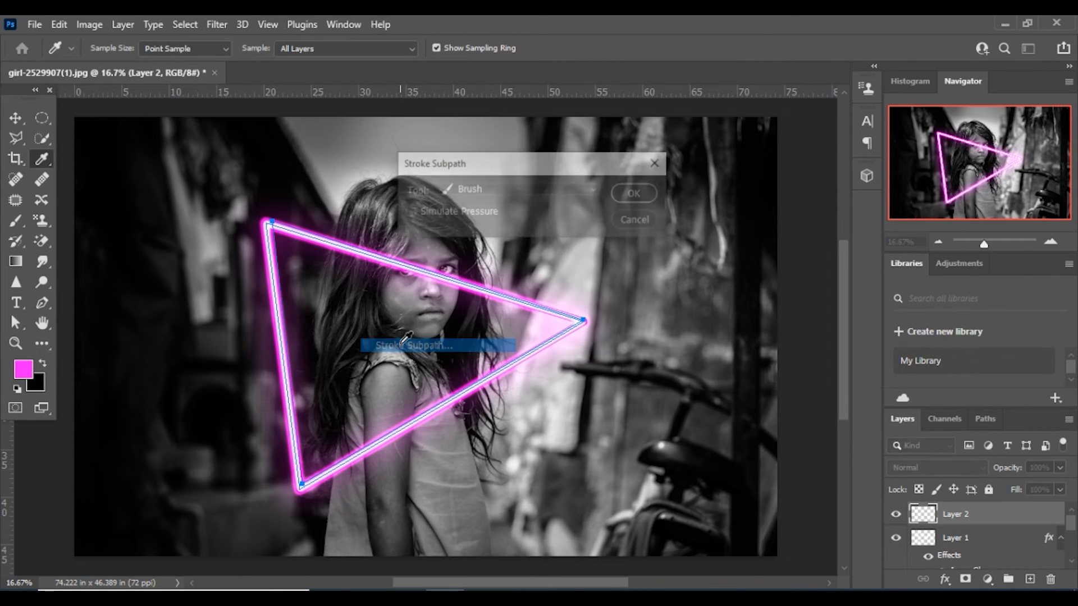
{"action": "left_click", "coordinate": [623, 194]}
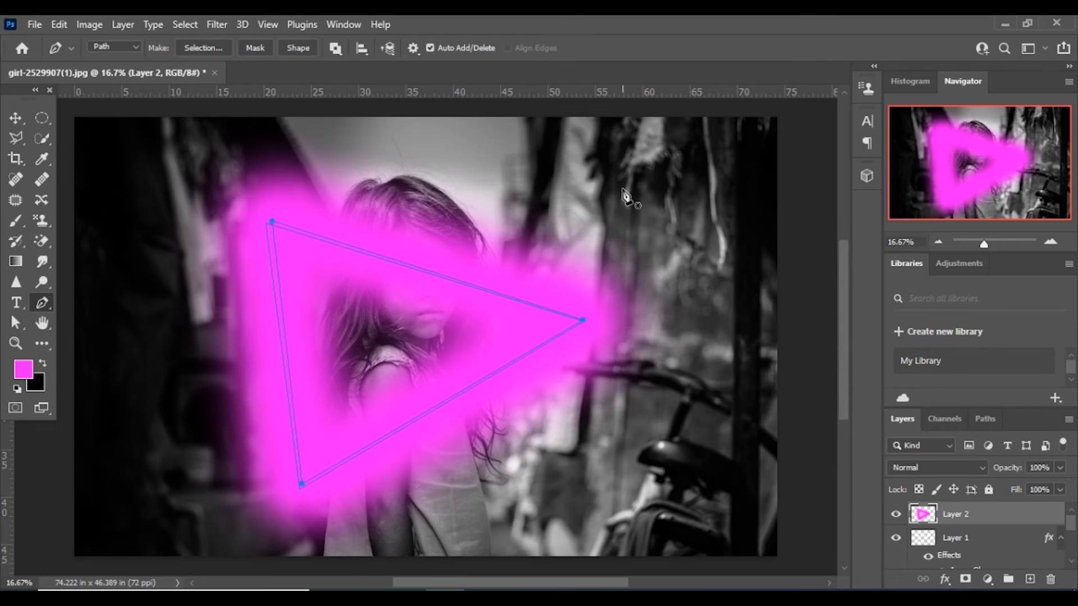
- Blend the soft magenta stroke layer with Linear Dodge (Add) and lower its fill to 22%
{"action": "left_click", "coordinate": [972, 469]}
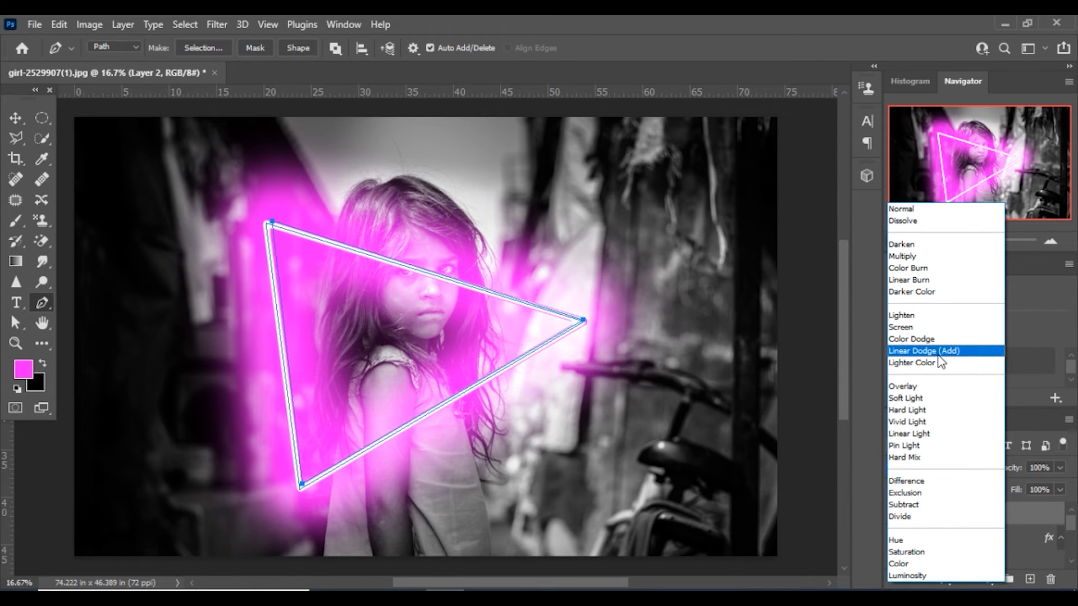
{"action": "left_click", "coordinate": [941, 359]}
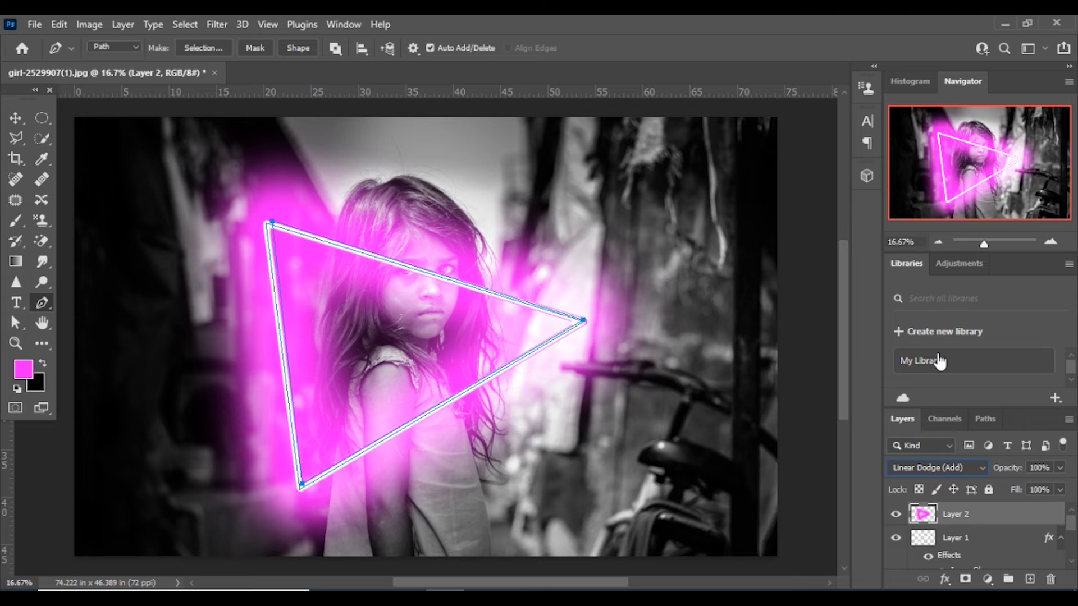
{"action": "left_click", "coordinate": [1059, 491]}
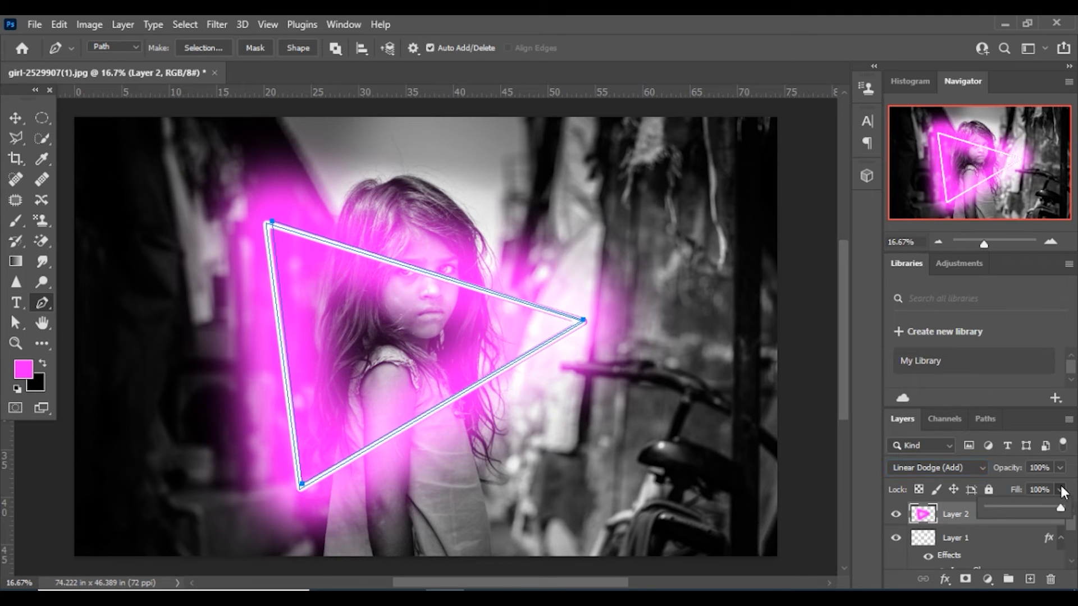
{"action": "left_click_drag", "start_coordinate": [1043, 507], "coordinate": [1009, 507]}
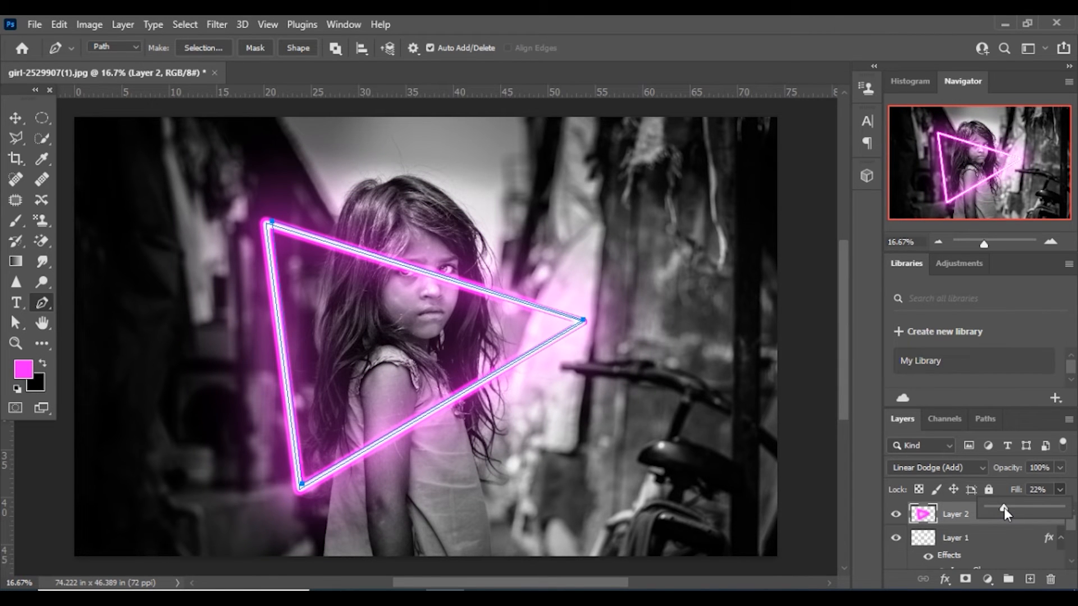
- Group Layer 1 and Layer 2 together and hide the Background layer
{"action": "left_click", "coordinate": [991, 538], "text": "shift"}
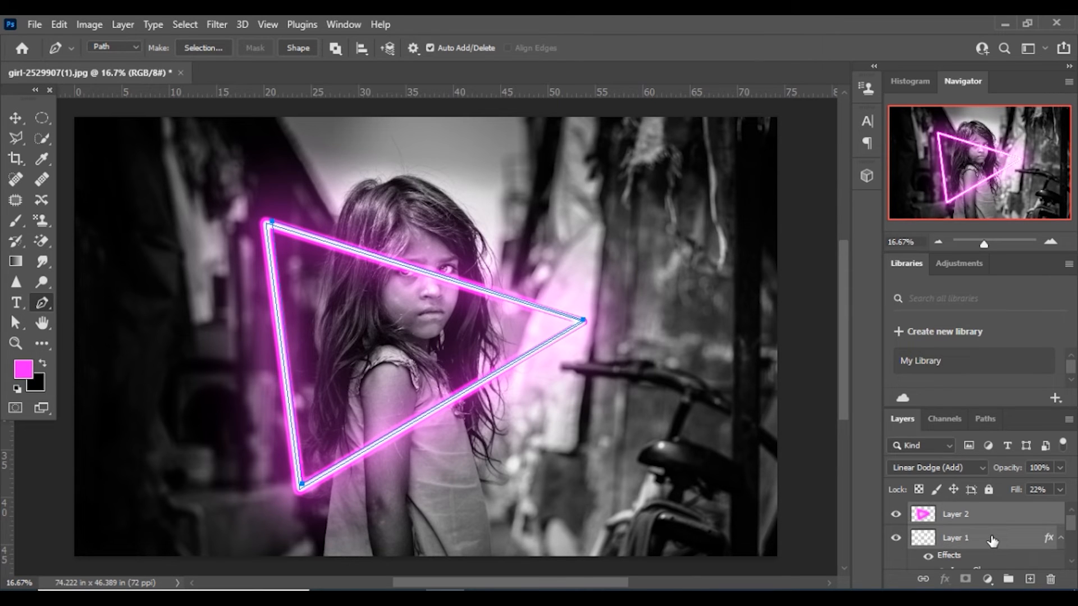
{"action": "key", "text": "ctrl+g"}
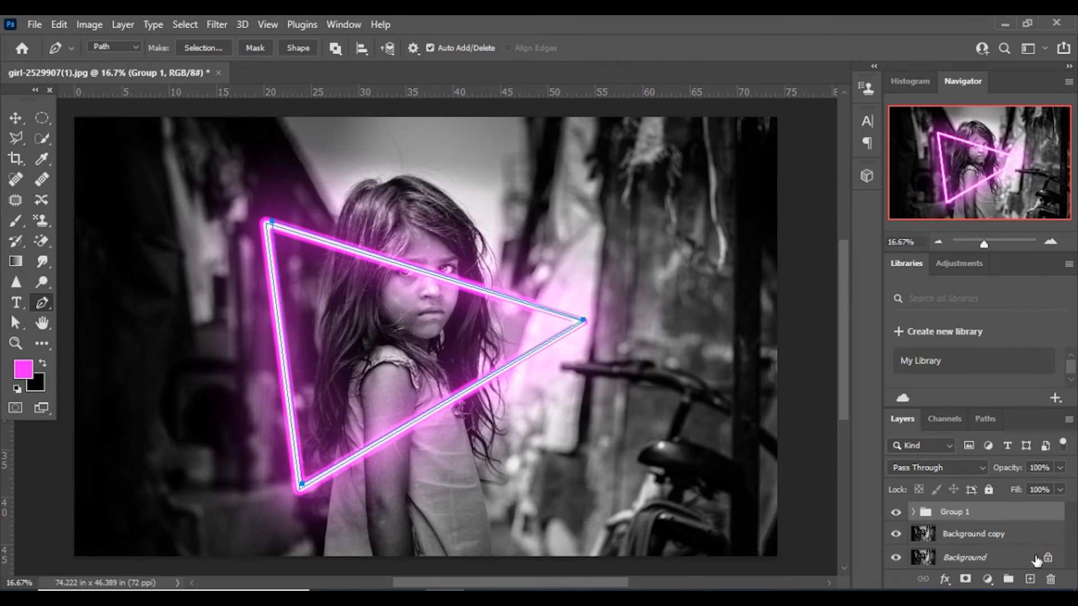
{"action": "left_click", "coordinate": [896, 558]}
- Select the girl on the Background copy layer using Select Subject
{"action": "left_click", "coordinate": [991, 537]}
{"action": "left_click", "coordinate": [186, 18]}
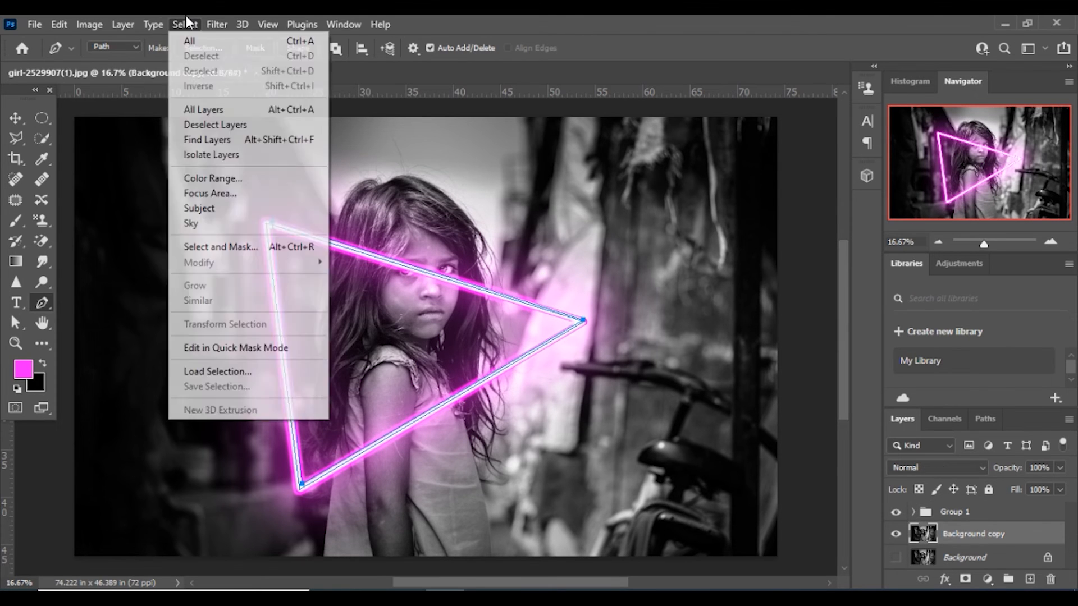
{"action": "left_click", "coordinate": [211, 207]}
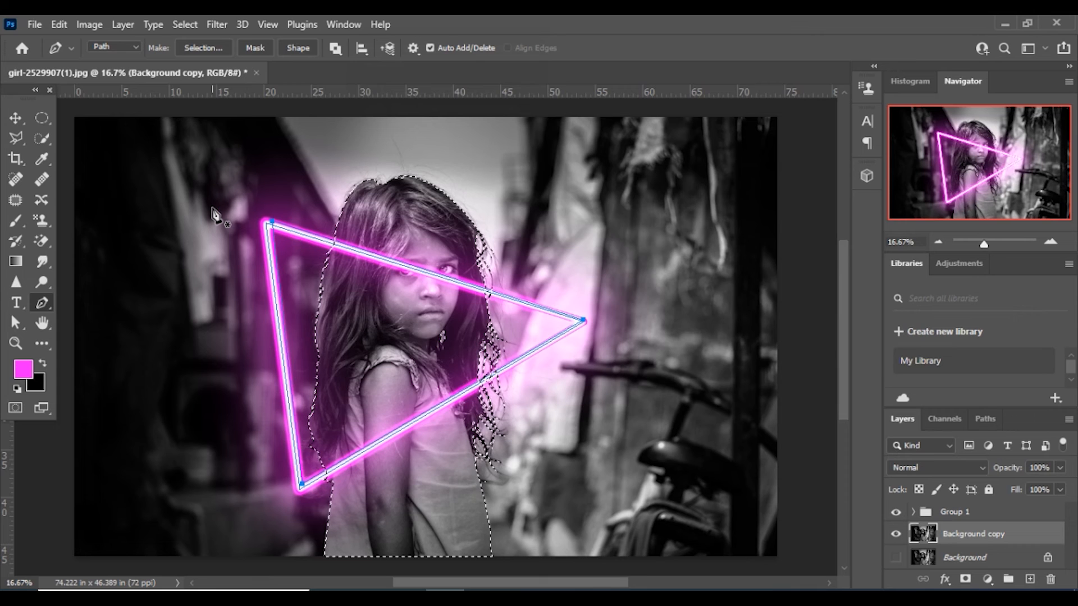
{"action": "key", "text": "ctrl+d"}
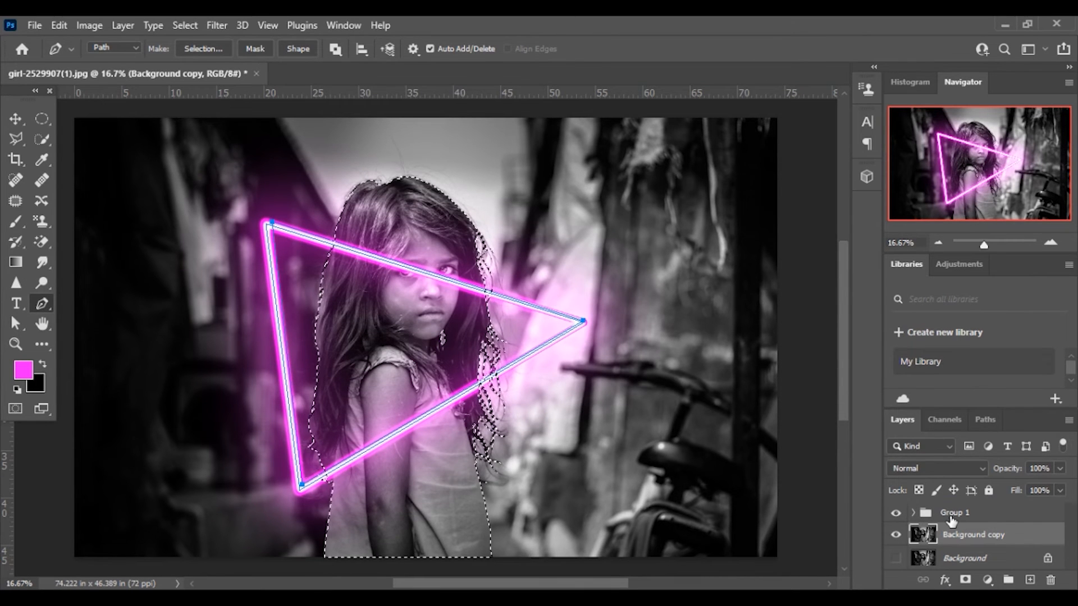
- Add a layer mask to Group 1 from the girl's selection and invert it to hide the neon over her
{"action": "left_click", "coordinate": [957, 513]}
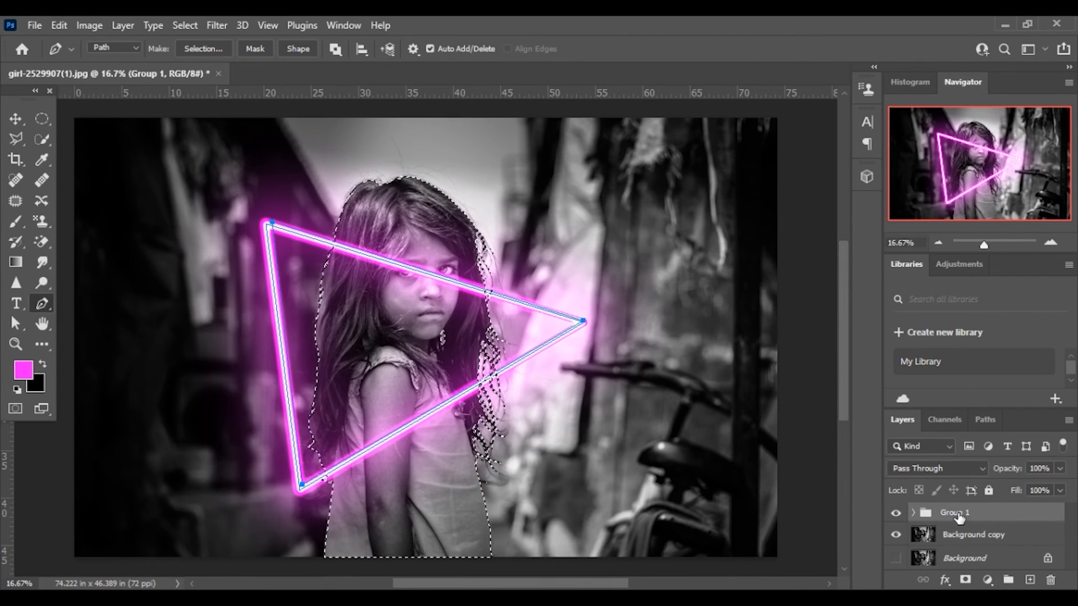
{"action": "left_click", "coordinate": [964, 580]}
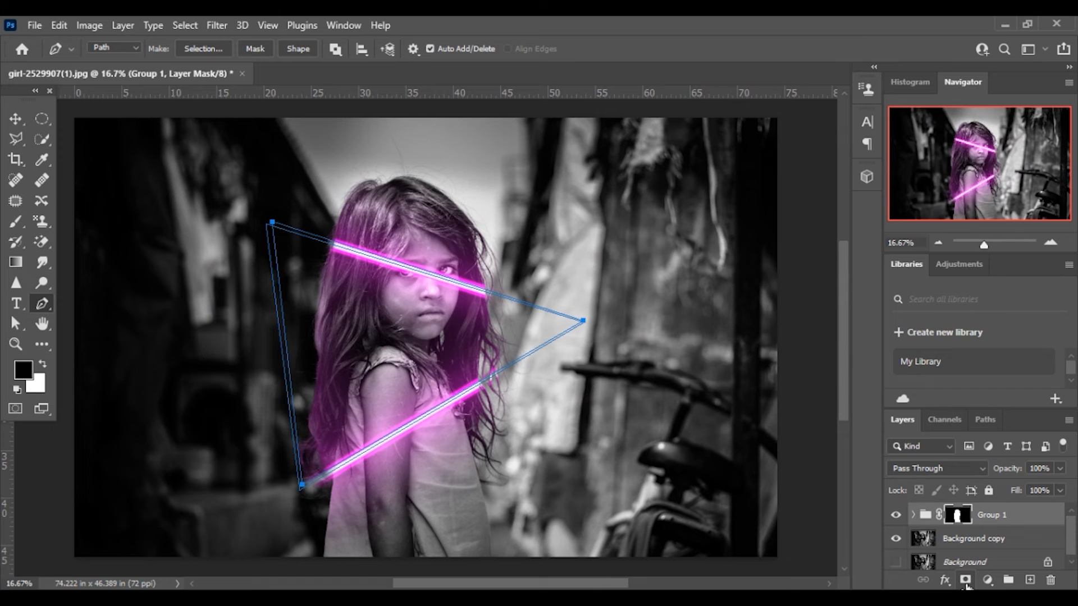
{"action": "key", "text": "ctrl+i"}
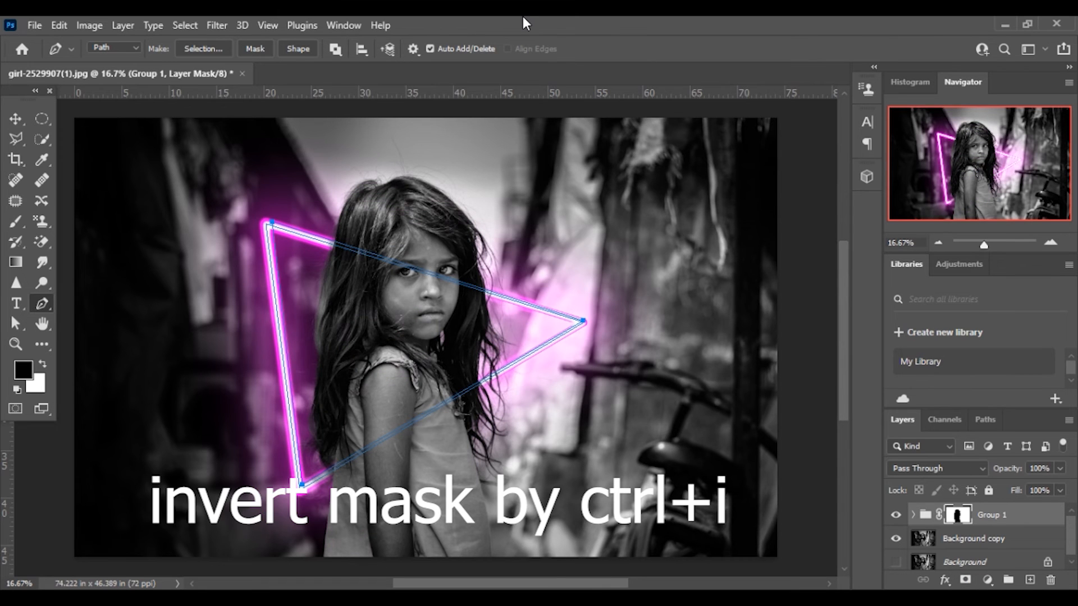
- Paint white on the group's mask along the triangle's lower edge to bring the neon back in front of the girl's body
{"action": "left_click", "coordinate": [19, 226]}
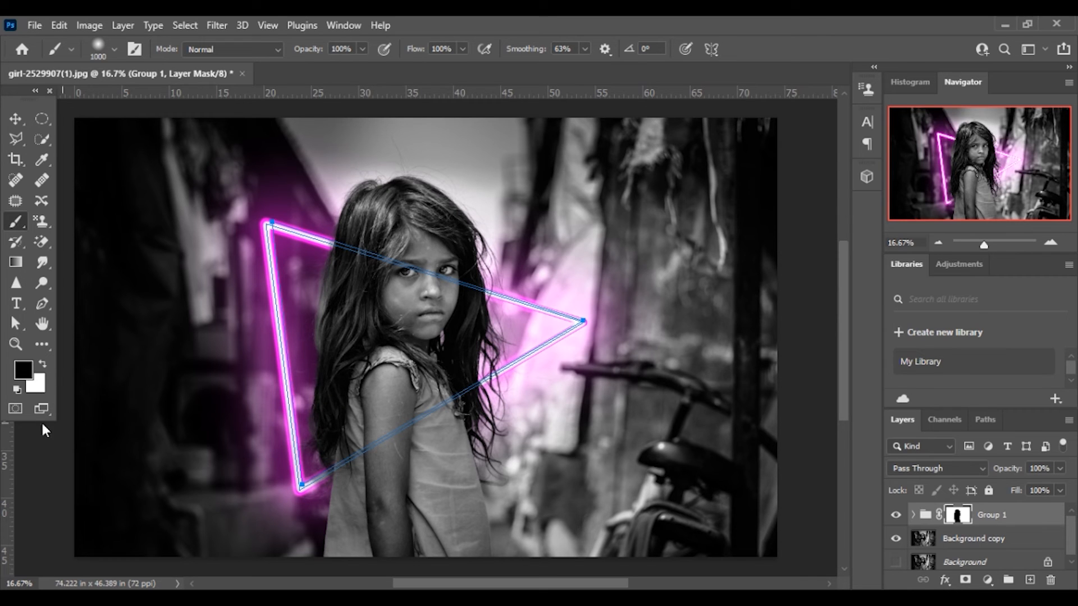
{"action": "key", "text": "x"}
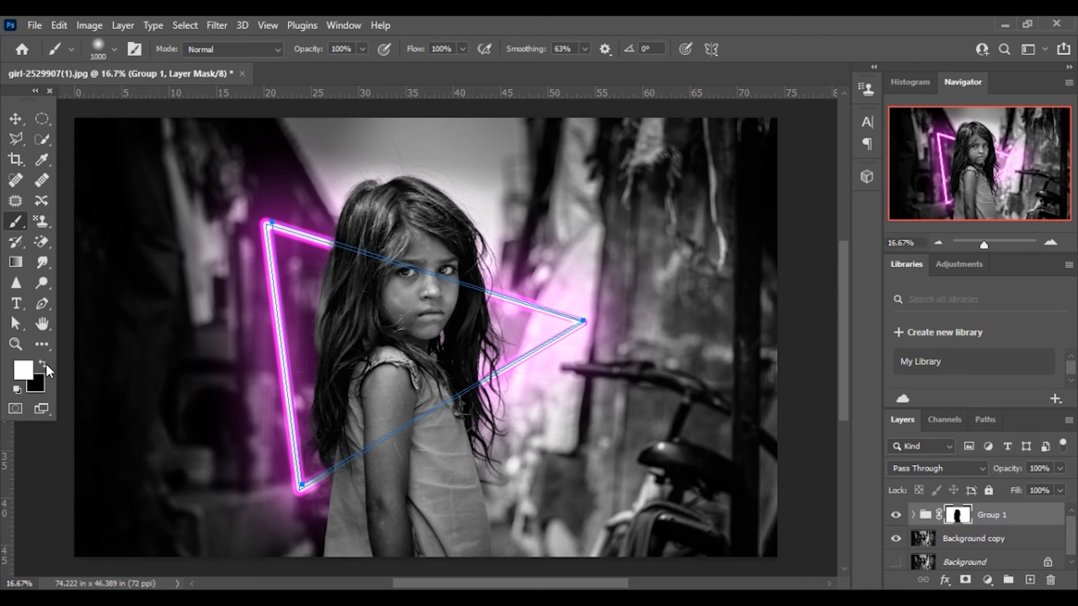
{"action": "left_click", "coordinate": [334, 435]}
{"action": "left_click", "coordinate": [353, 405]}
{"action": "left_click", "coordinate": [380, 362]}
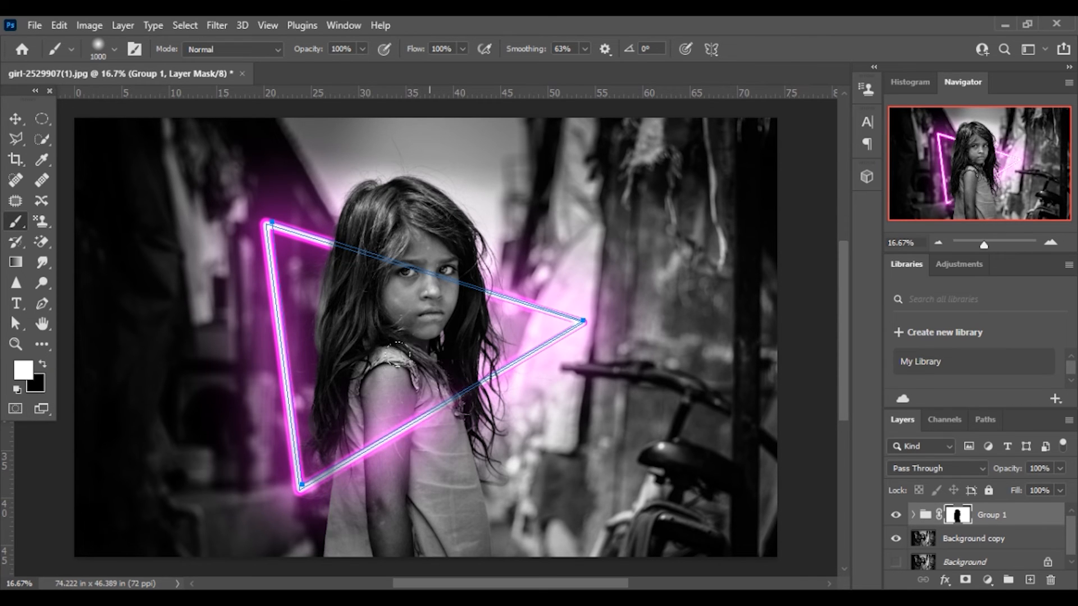
{"action": "left_click", "coordinate": [427, 365]}
{"action": "left_click", "coordinate": [451, 365]}
{"action": "left_click", "coordinate": [490, 374]}
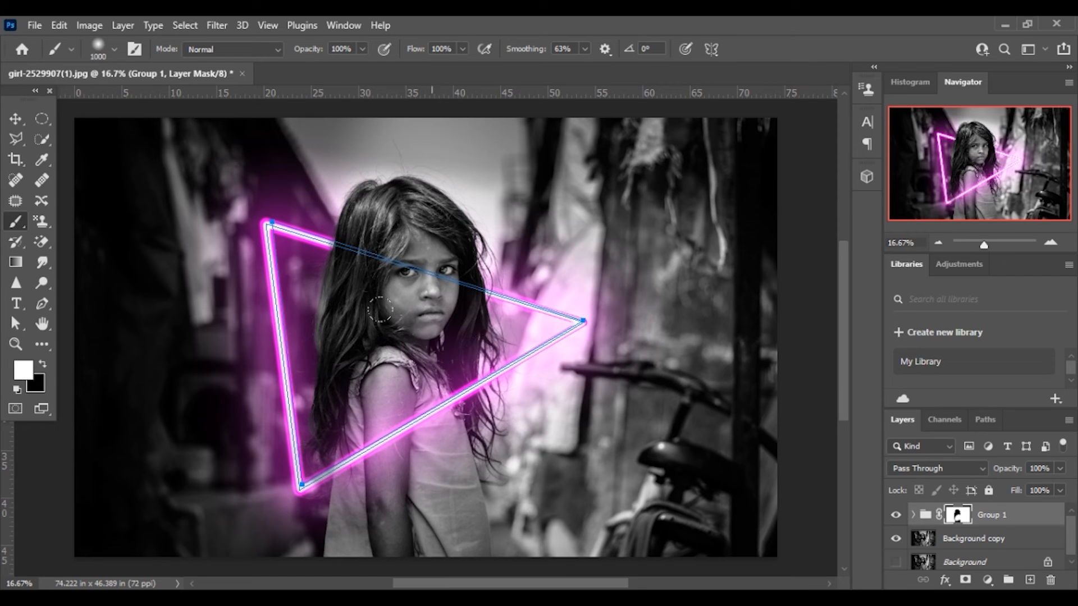
{"action": "left_click", "coordinate": [15, 119]}
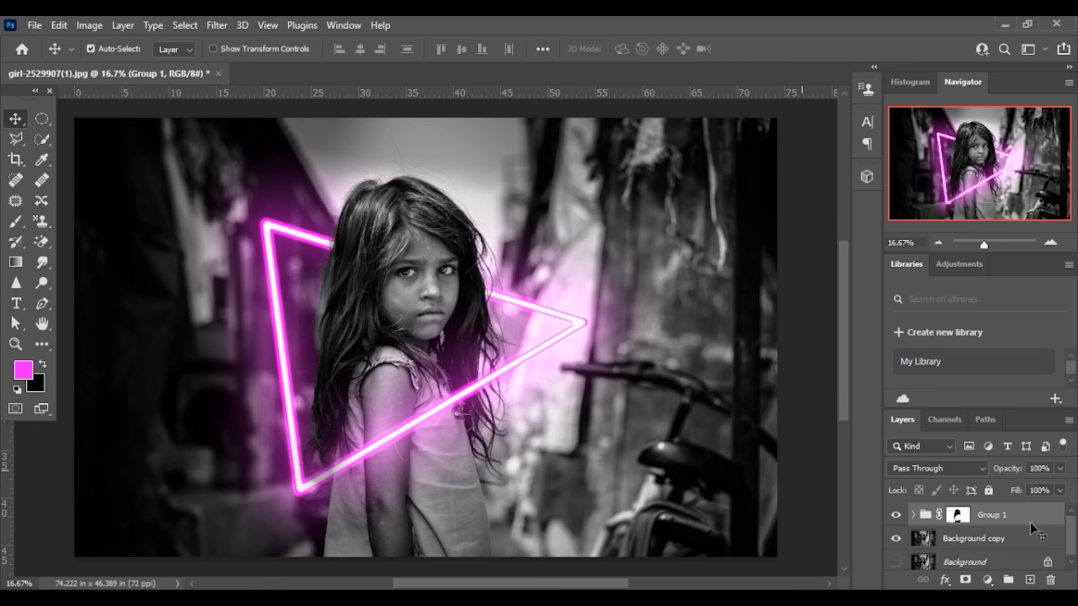
- Add a Hue/Saturation adjustment layer above the group with Hue -57 and Saturation +56
{"action": "left_click", "coordinate": [986, 582]}
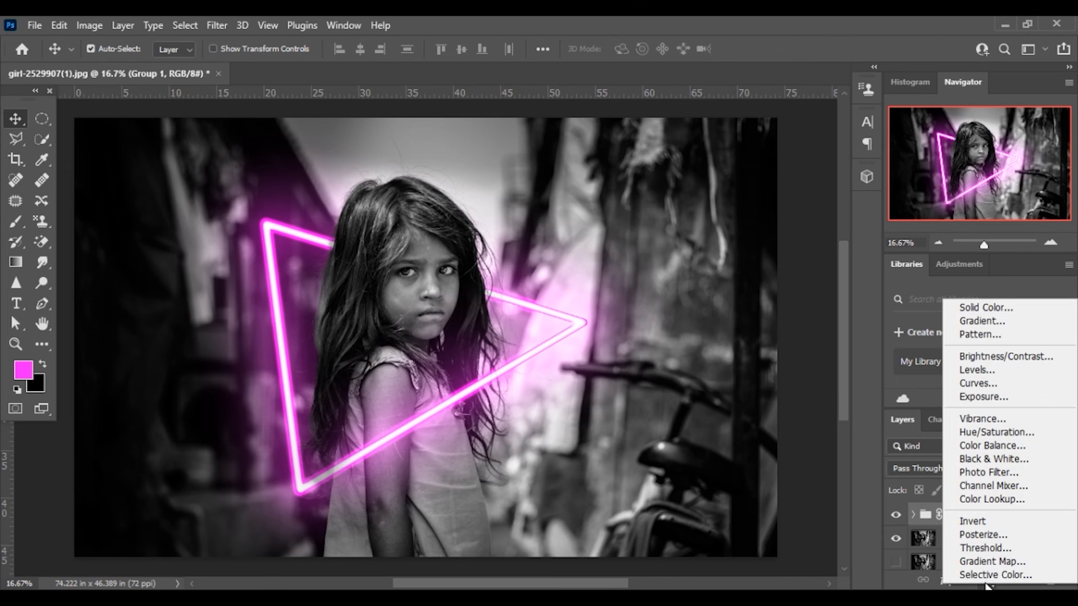
{"action": "left_click", "coordinate": [1019, 433]}
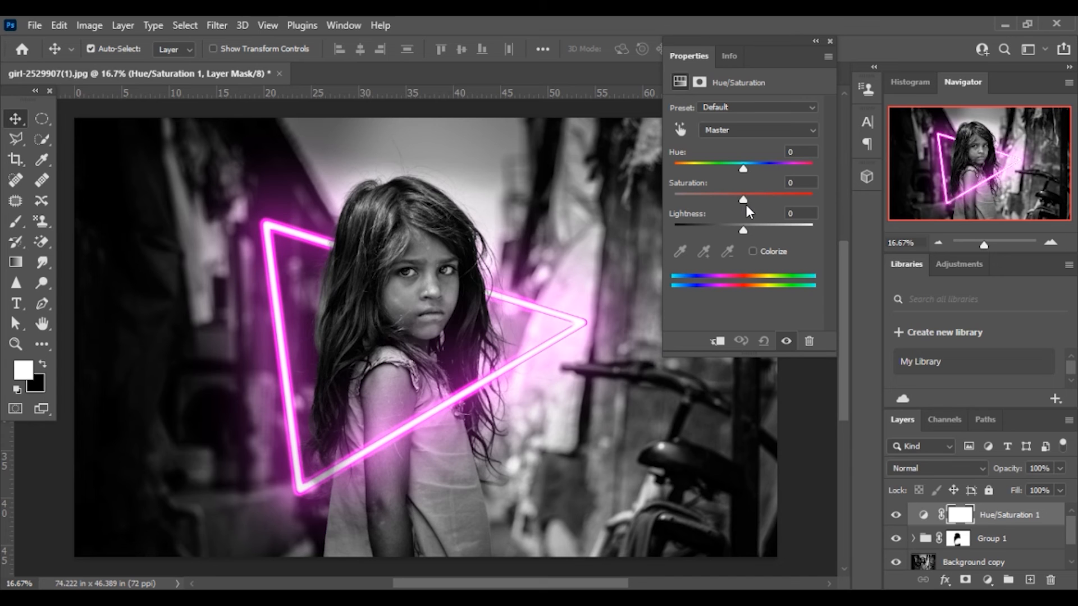
{"action": "left_click_drag", "start_coordinate": [743, 200], "coordinate": [709, 160]}
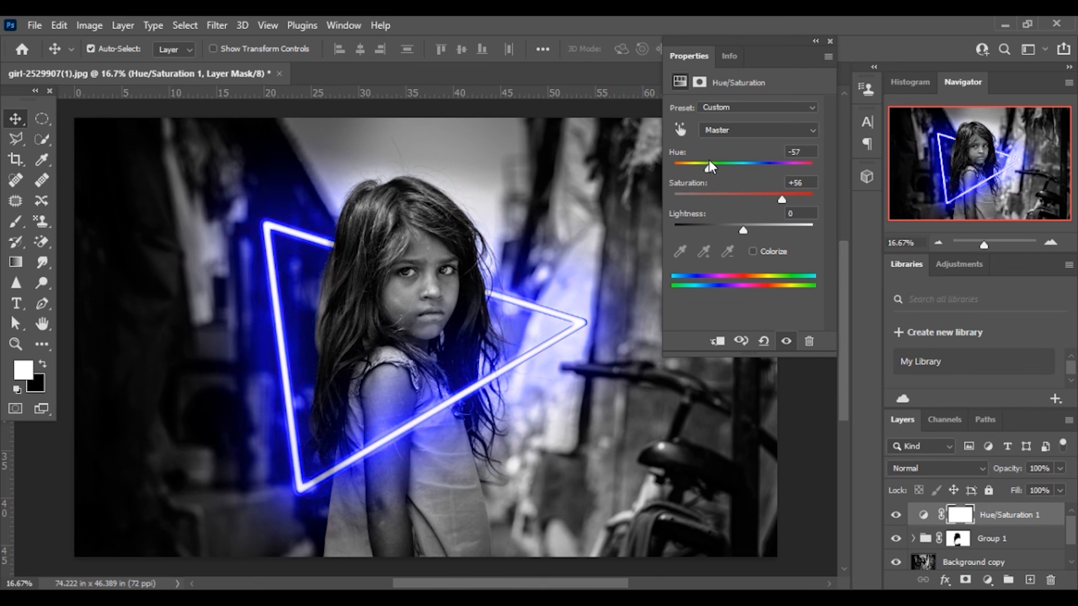
{"action": "left_click", "coordinate": [829, 41]}
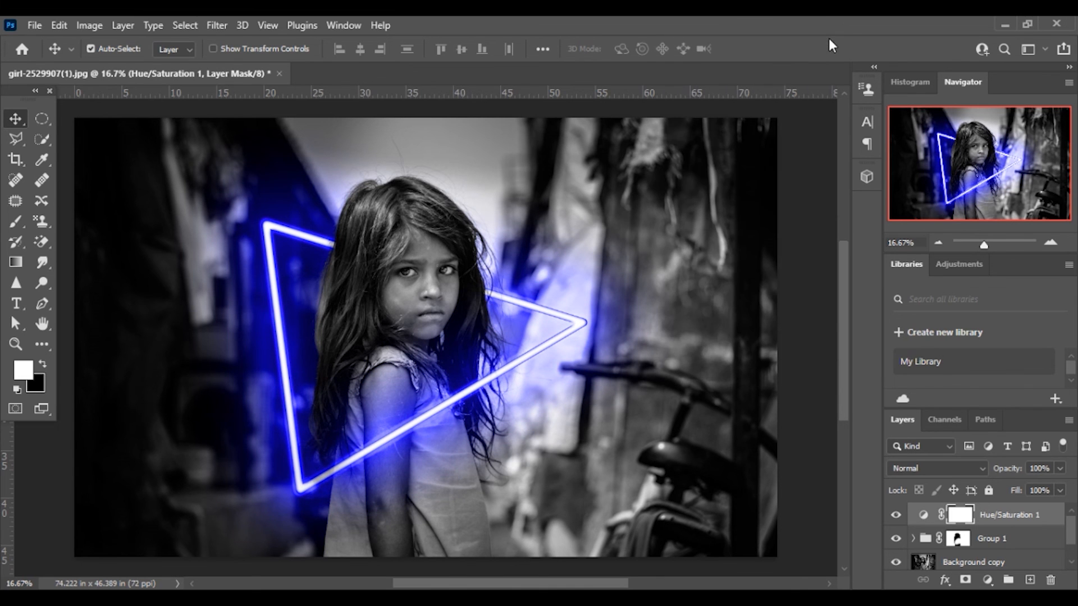
- Add a Brightness/Contrast adjustment layer with Brightness -32 and Contrast 57
{"action": "left_click", "coordinate": [988, 580]}
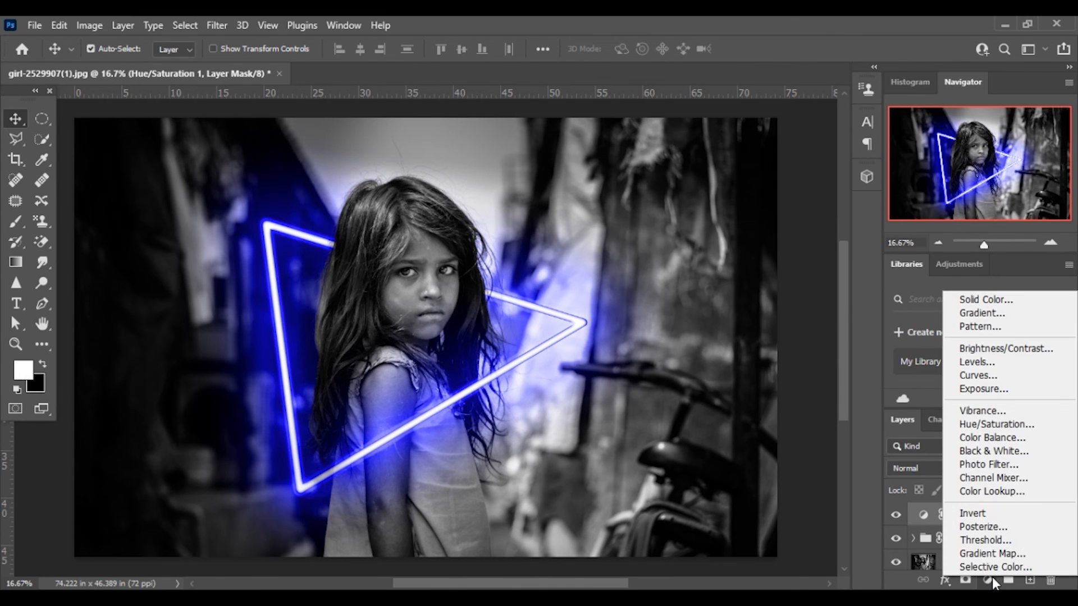
{"action": "left_click", "coordinate": [974, 348]}
{"action": "left_click_drag", "start_coordinate": [741, 151], "coordinate": [742, 185]}
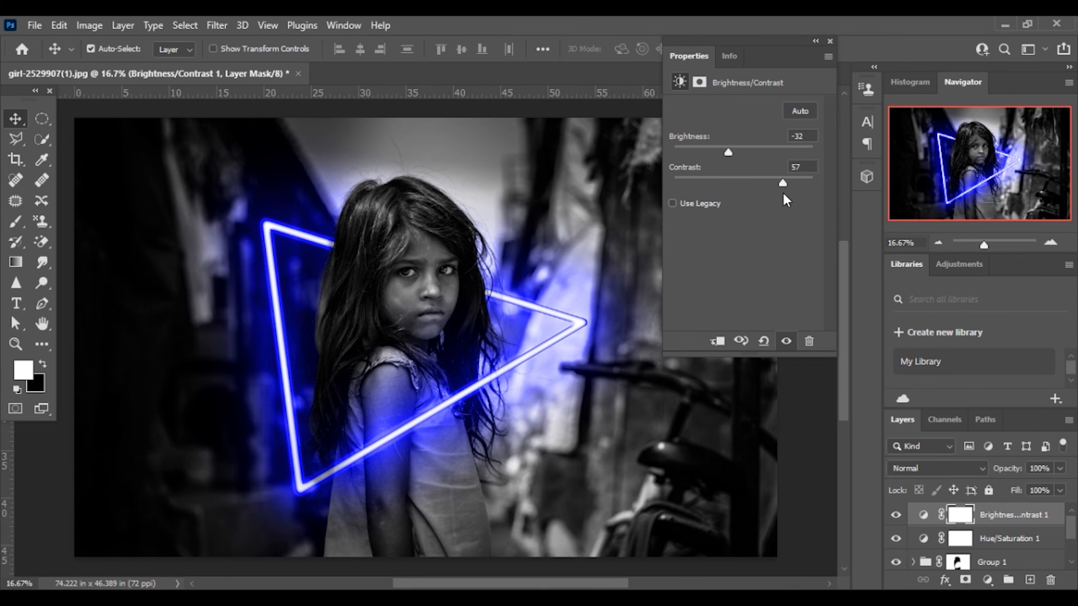
{"action": "left_click", "coordinate": [830, 42]}
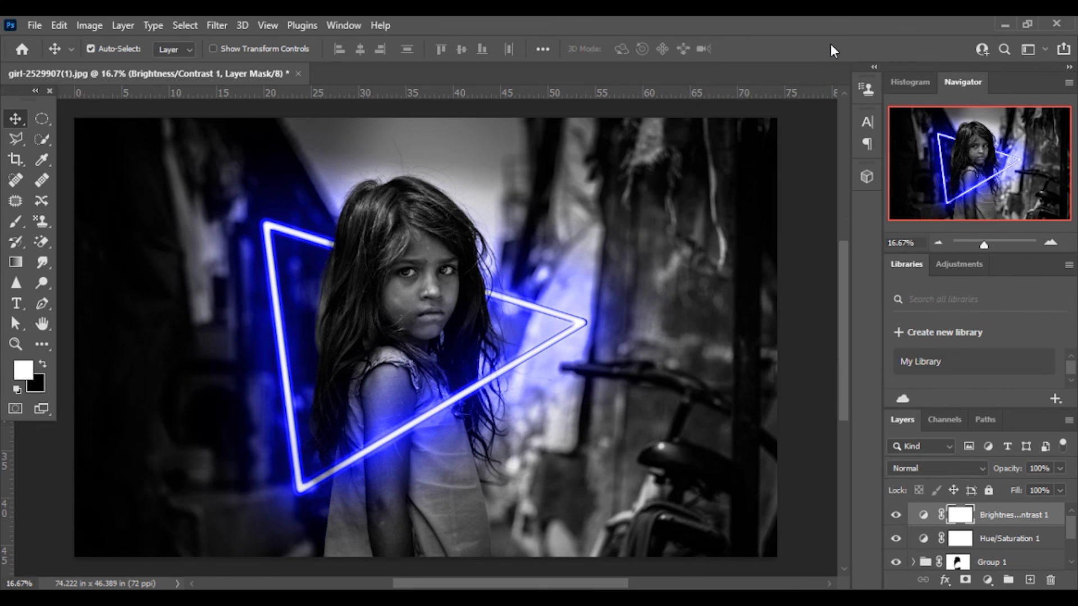